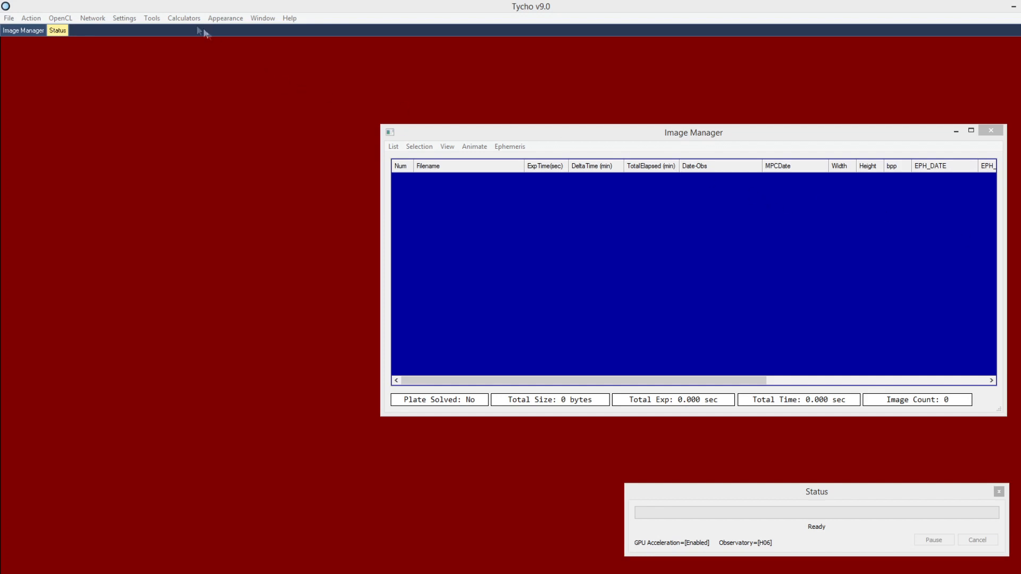
Open the Tools menu to reach the Lightcurve Database
left_click(156, 18)
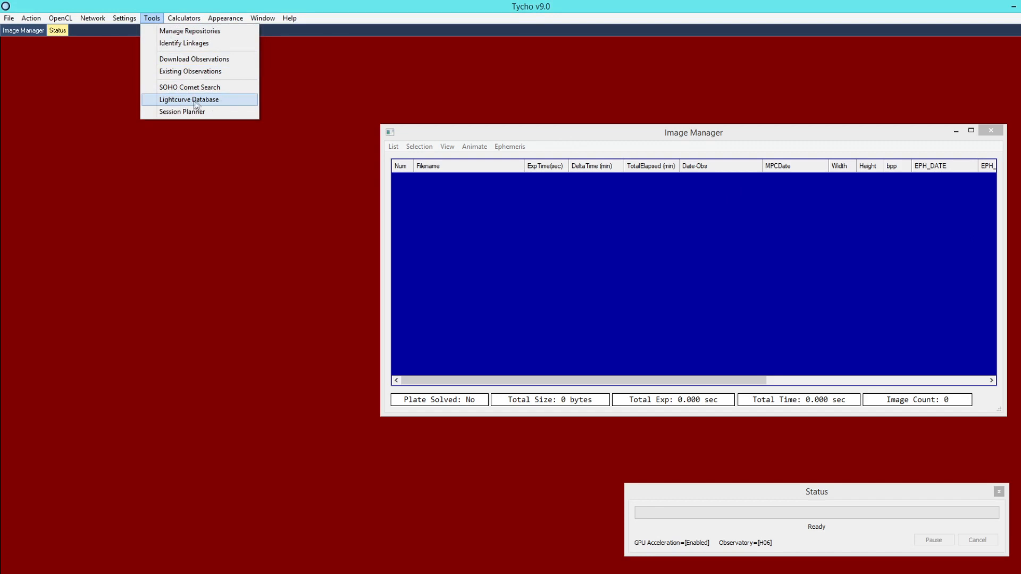
Open the Lightcurve Database and Photometry Analysis windows and arrange them side by side
left_click(226, 104)
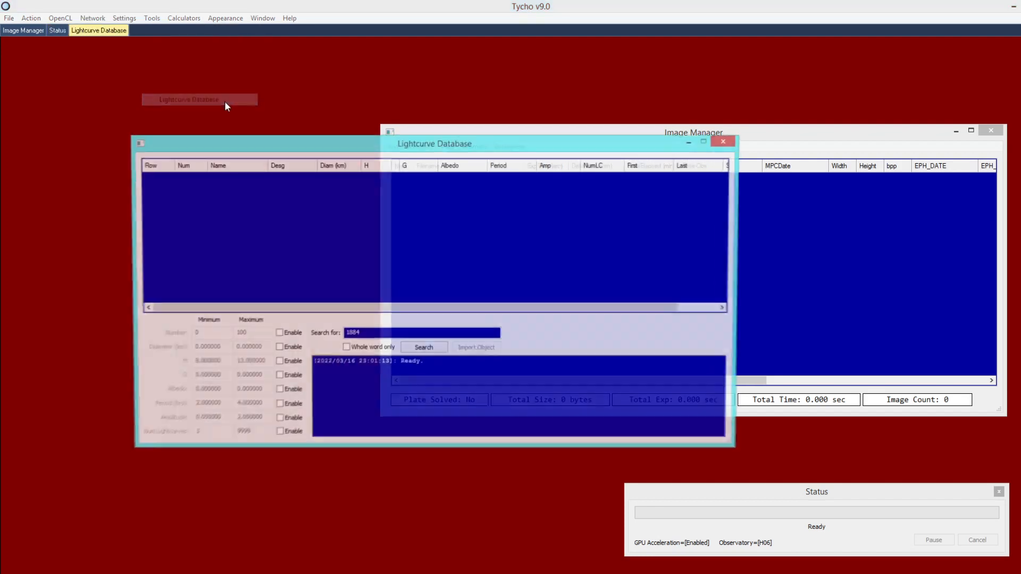
left_click_drag(257, 142, 246, 89)
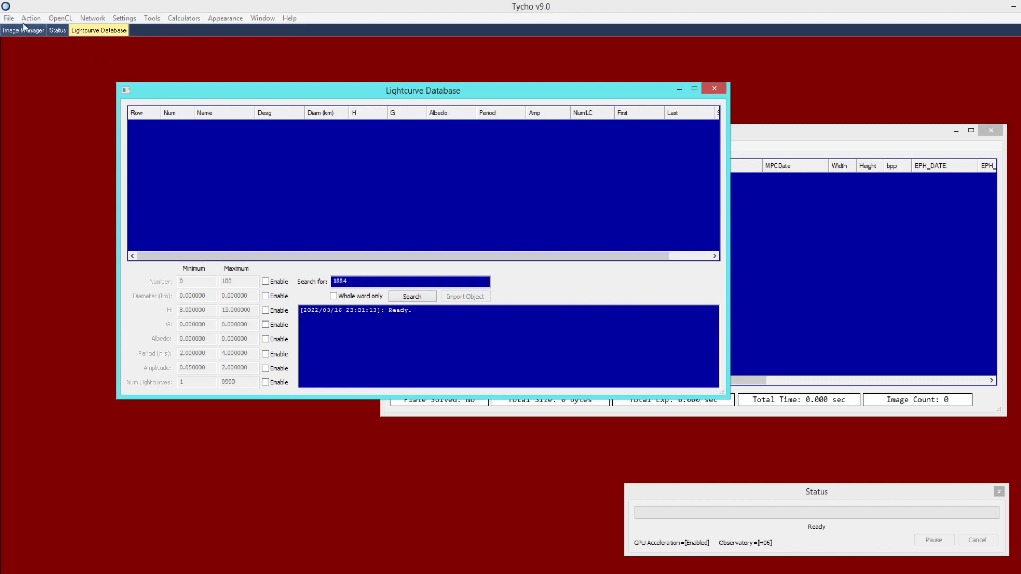
left_click(9, 19)
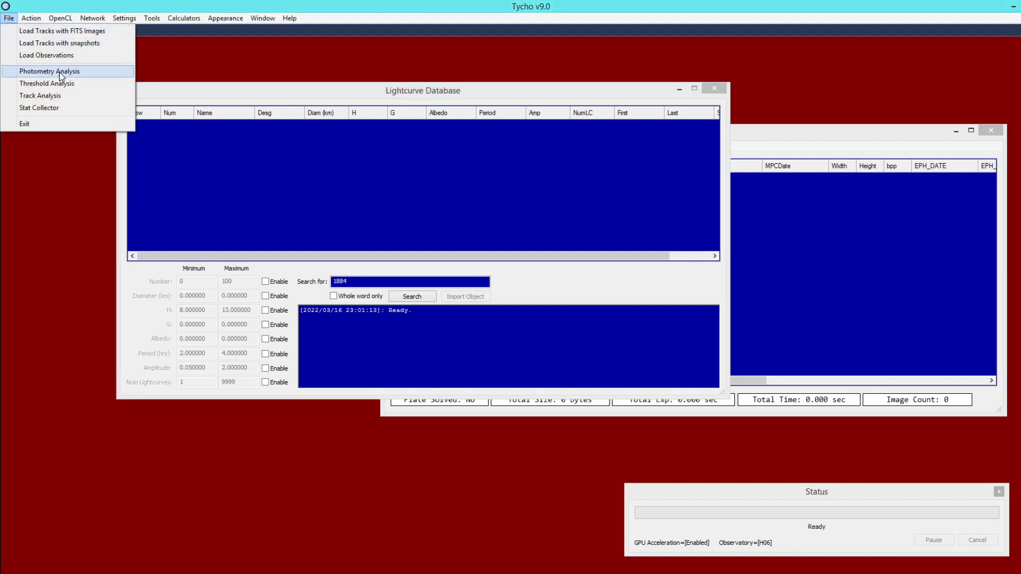
left_click(40, 70)
left_click_drag(135, 199, 145, 169)
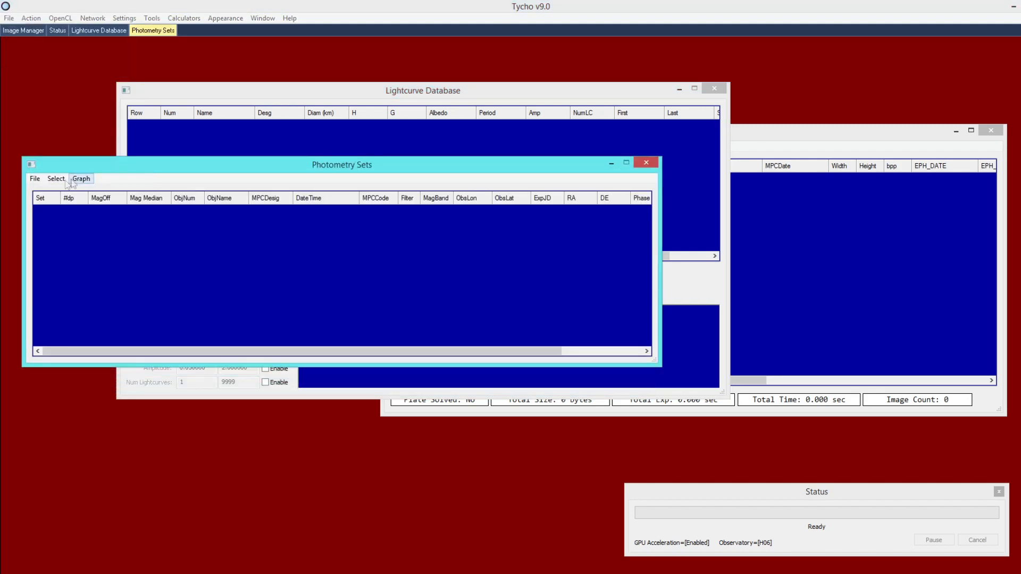
left_click(36, 178)
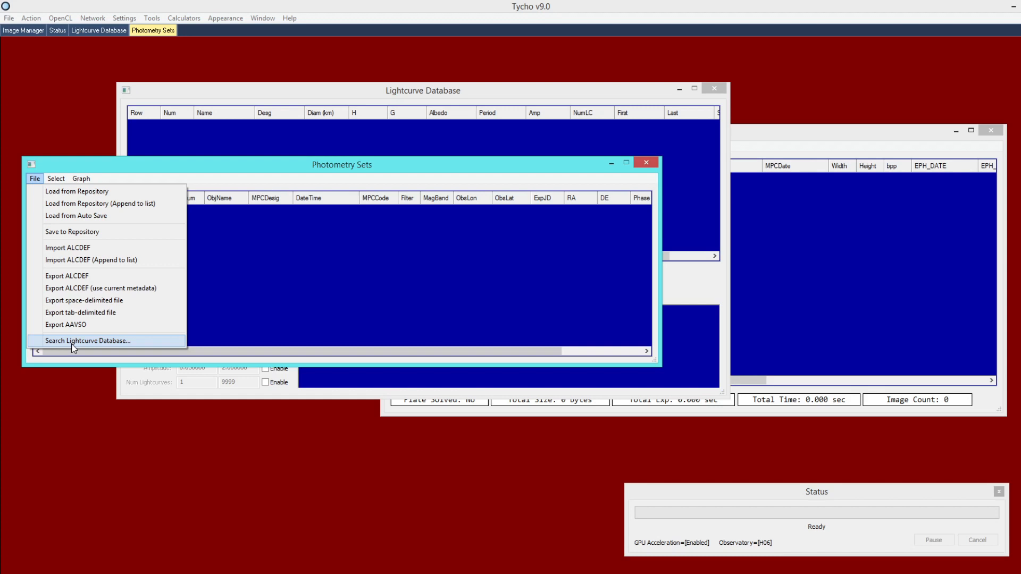
left_click(105, 341)
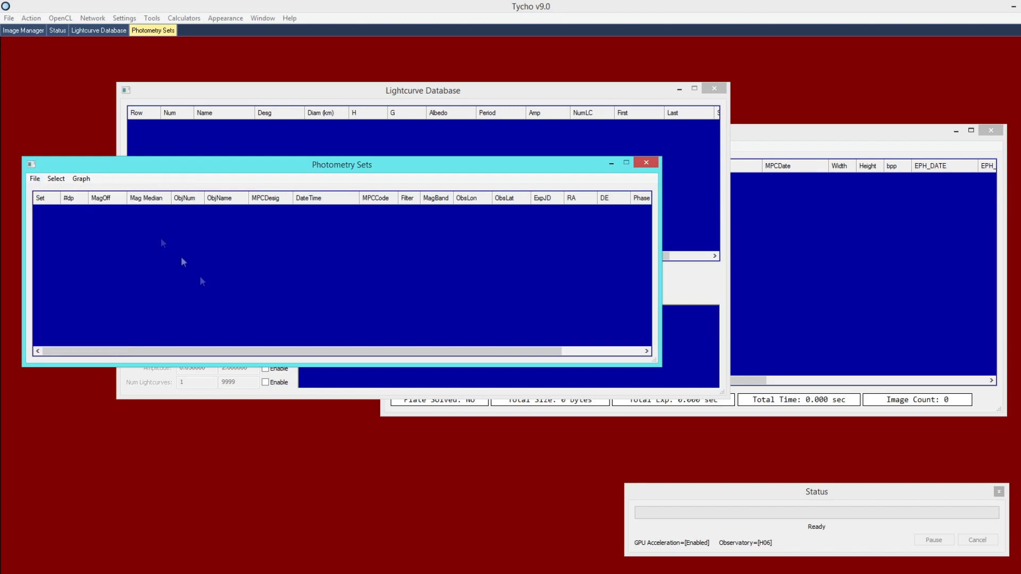
Reposition the Photometry Sets window and choose its lightcurve database search option
left_click(8, 18)
left_click(35, 72)
left_click_drag(90, 48, 113, 192)
left_click(42, 203)
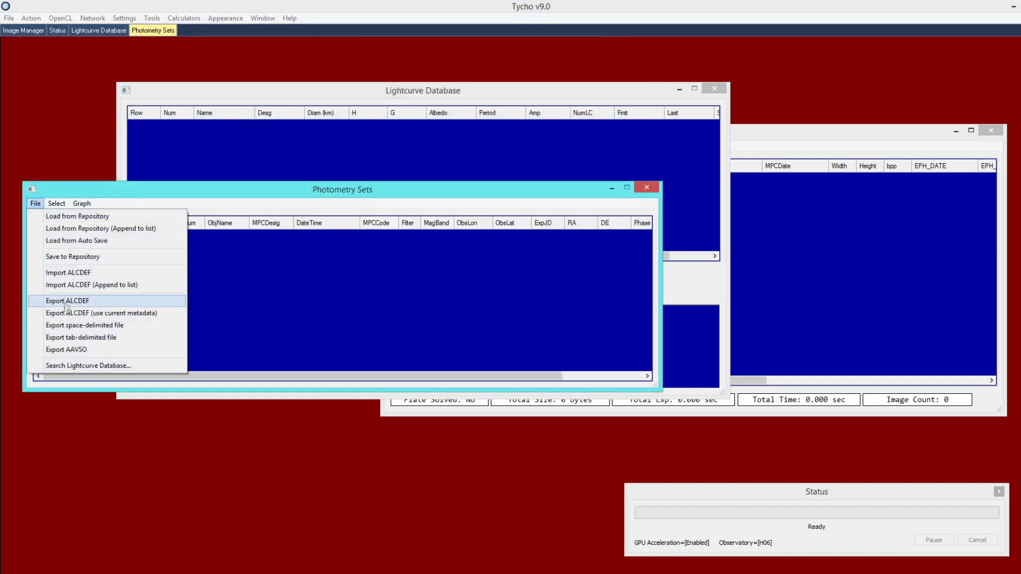
left_click(109, 365)
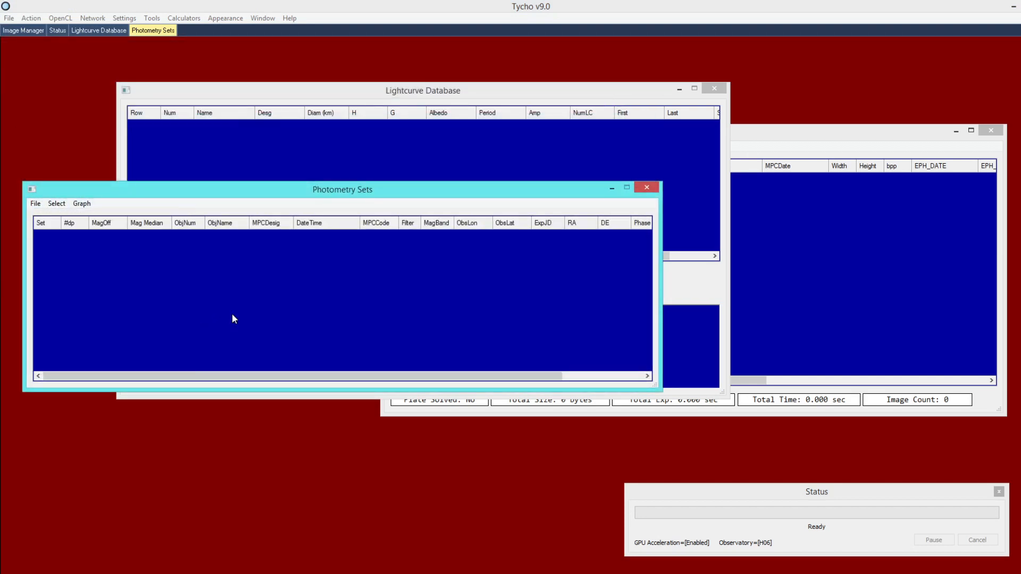
Reopen the Lightcurve Database window from Tools and move it up
left_click(152, 20)
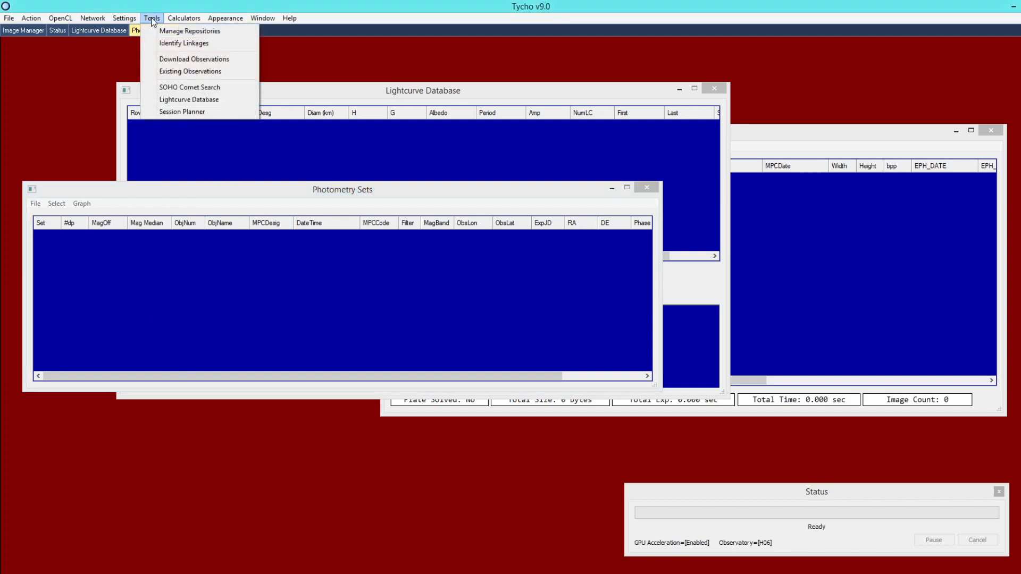
left_click(176, 102)
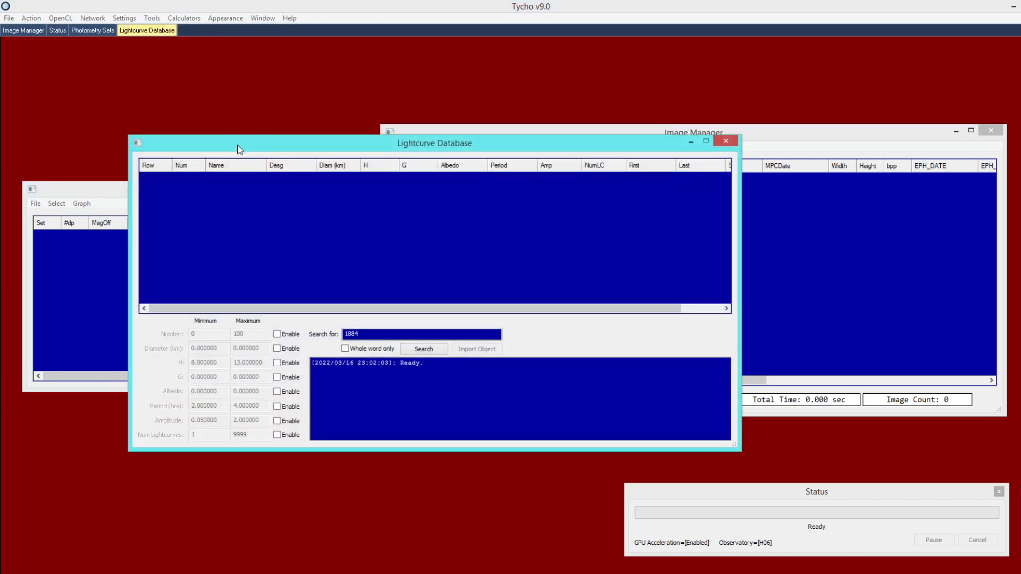
left_click_drag(238, 149, 232, 105)
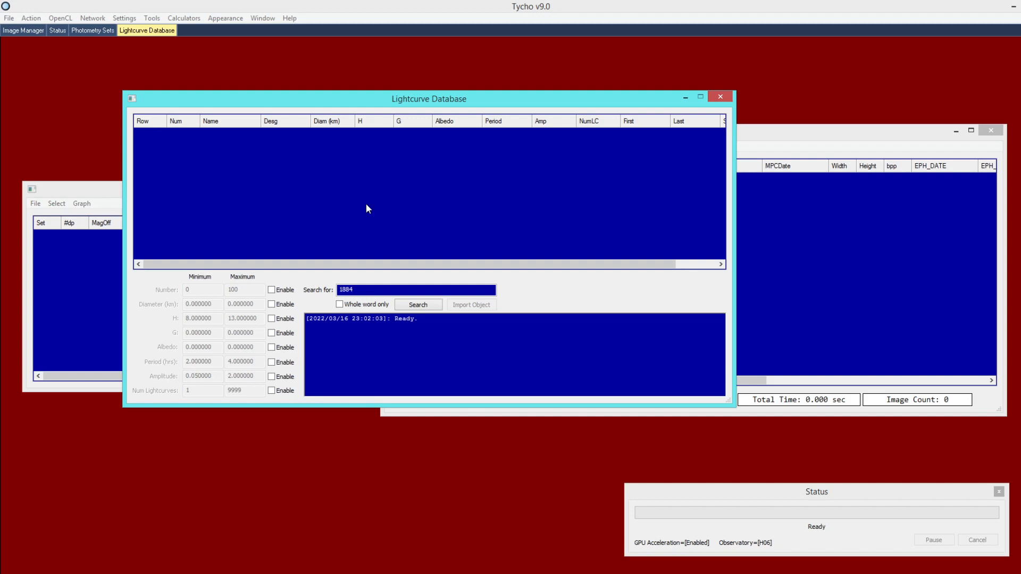
Delete the '1884' search term and search to list every asteroid
left_click_drag(364, 291, 319, 291)
key("BackSpace")
left_click(423, 309)
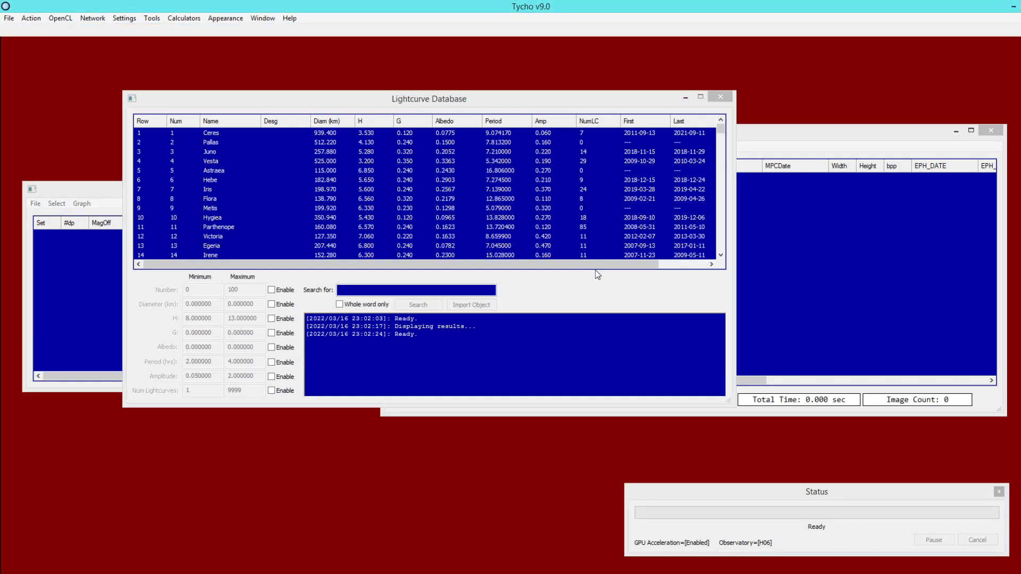
left_click_drag(721, 131, 721, 251)
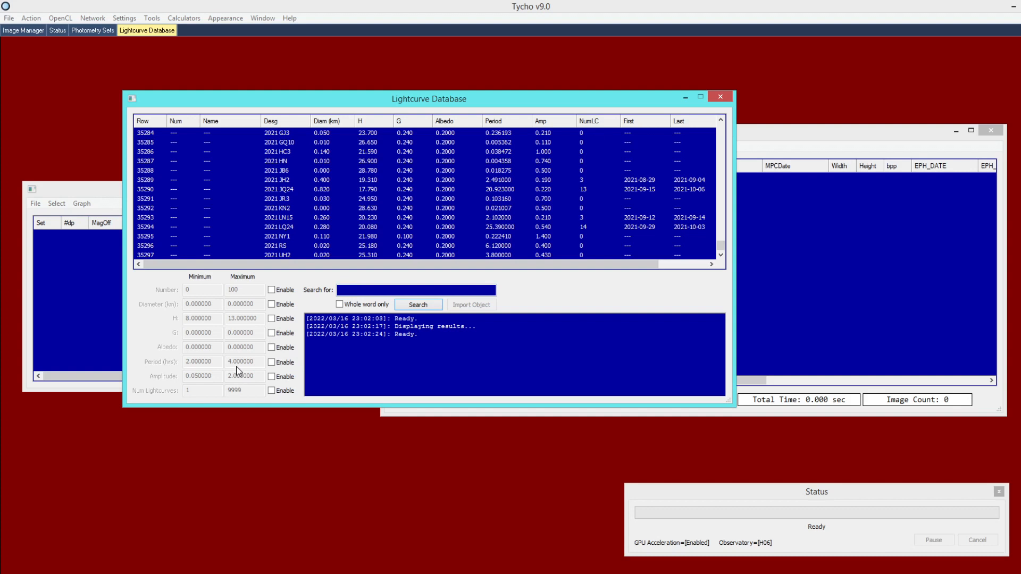
Filter results to 1–9999 lightcurves, rerun the search, and sort by Period
left_click(272, 393)
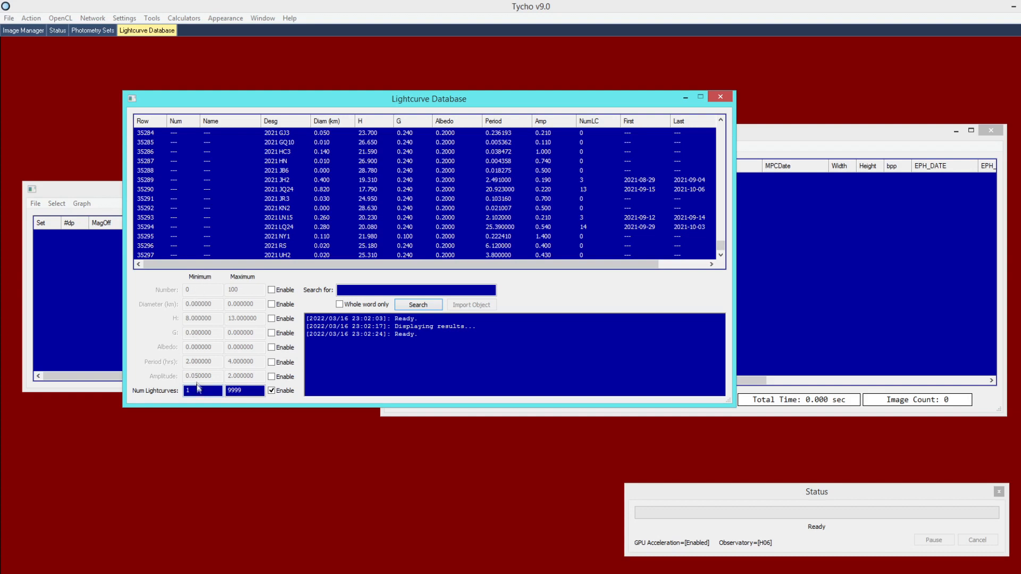
left_click_drag(197, 391, 164, 391)
left_click(418, 306)
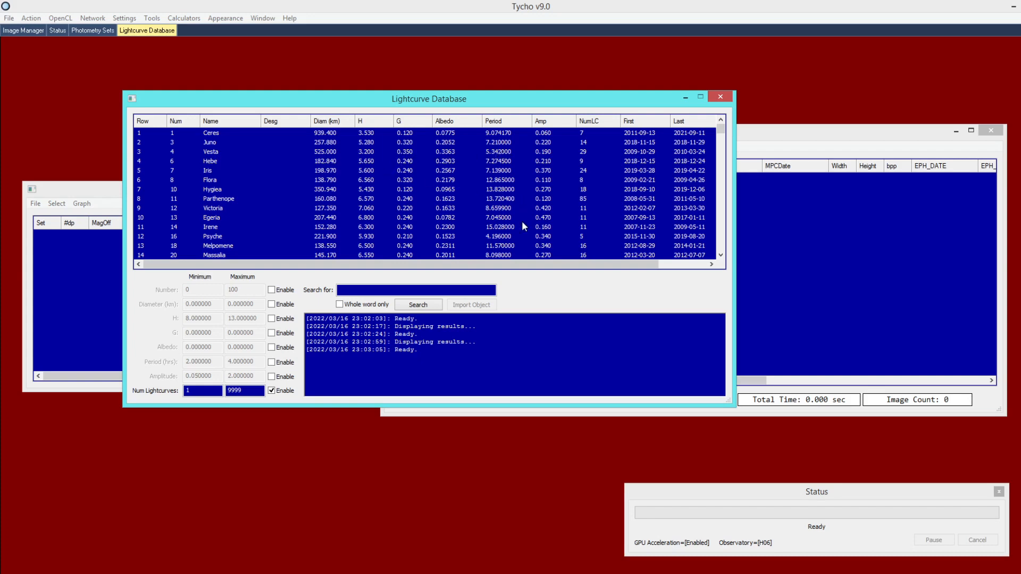
left_click_drag(721, 126, 717, 257)
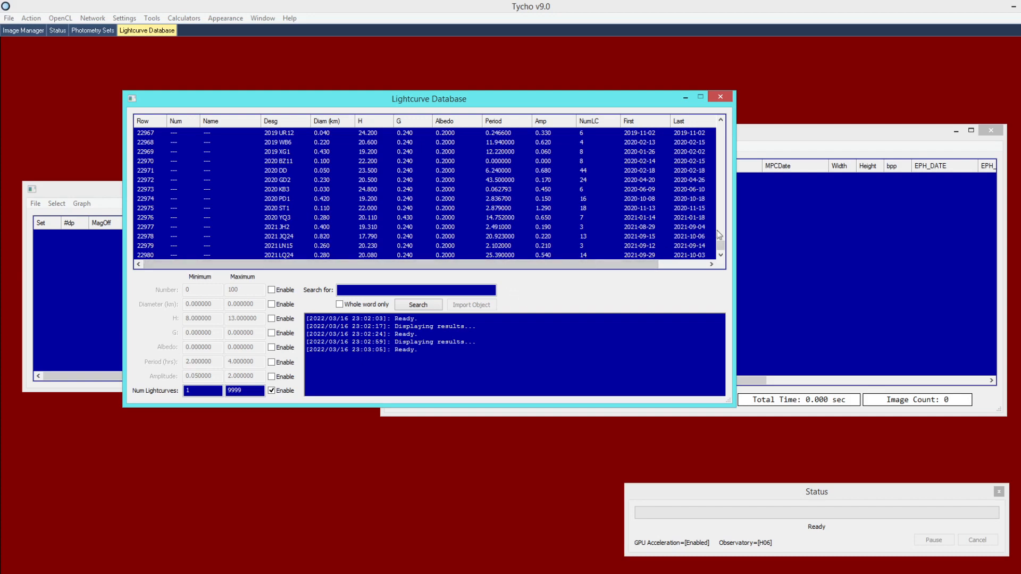
left_click_drag(721, 246, 721, 128)
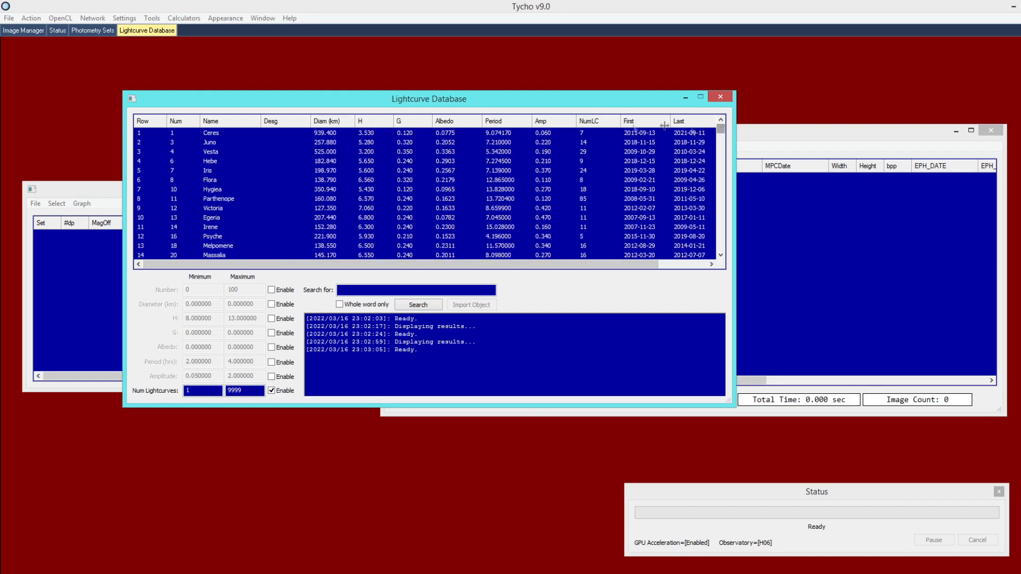
left_click(507, 124)
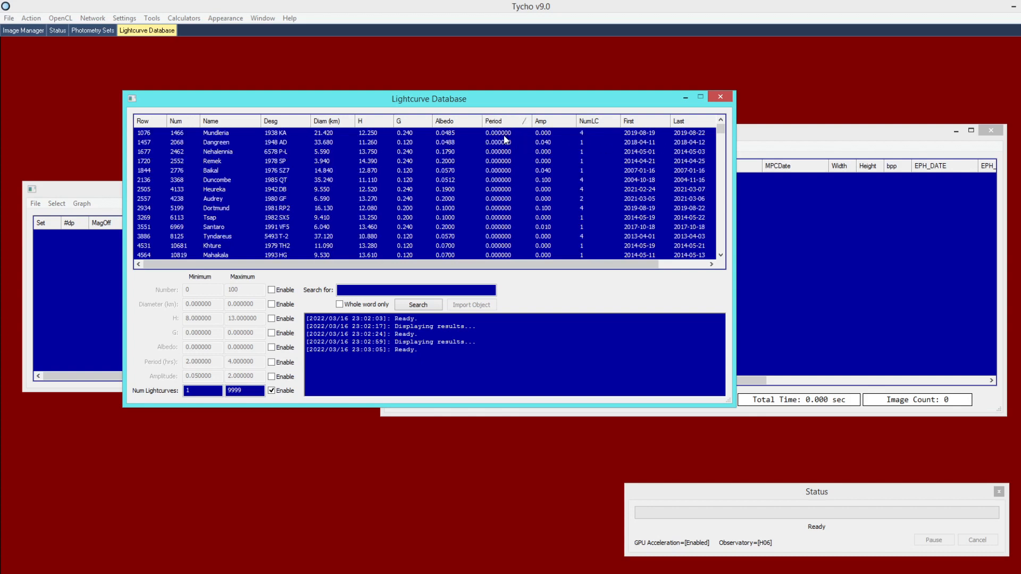
mouse_move(718, 133)
left_mouse_down()
mouse_move(702, 193)
mouse_move(706, 137)
left_mouse_up()
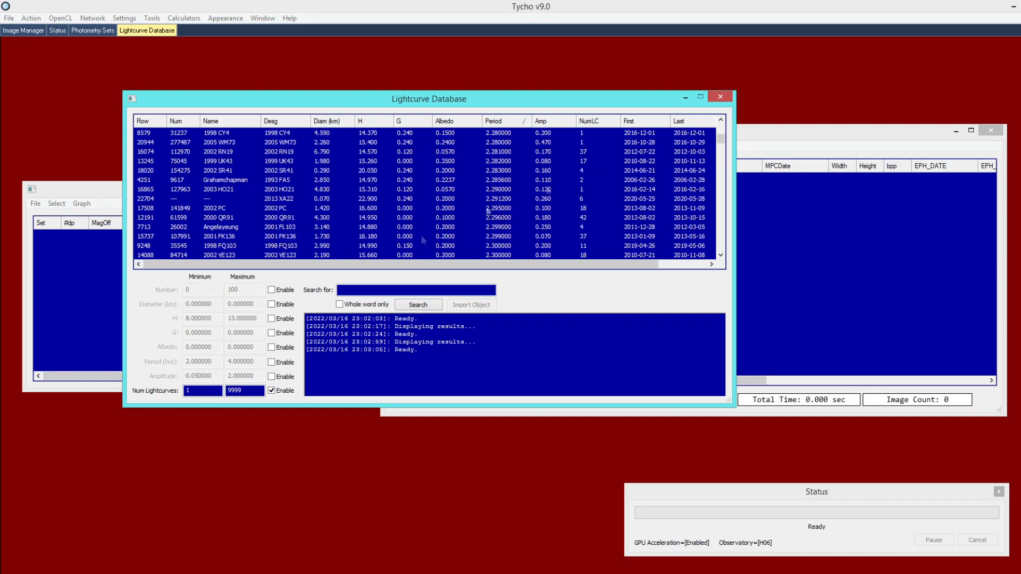
Enable the 2.0–4.0 hour Period filter and rerun the search
left_click(271, 362)
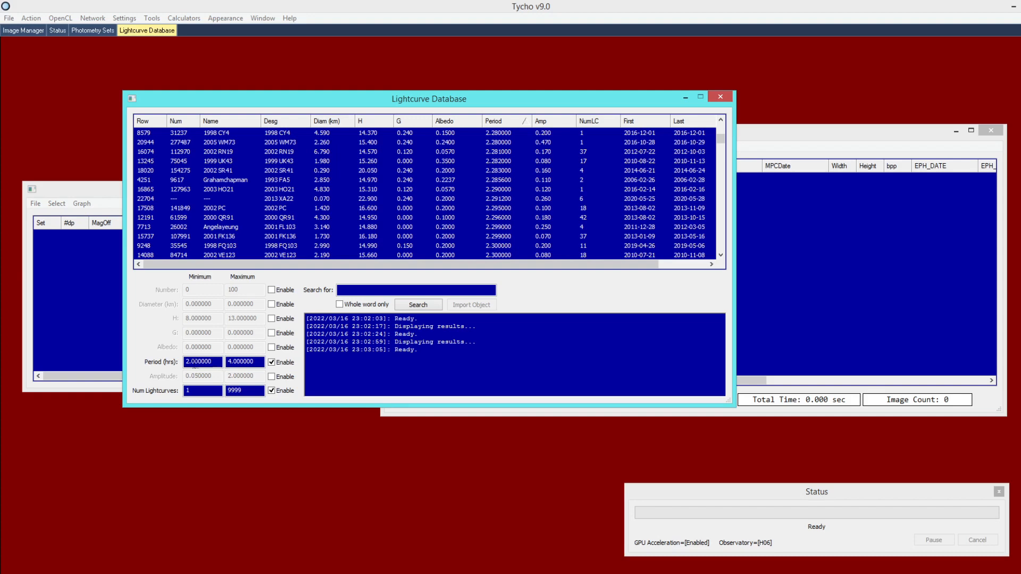
left_click(420, 307)
left_click_drag(720, 129, 710, 258)
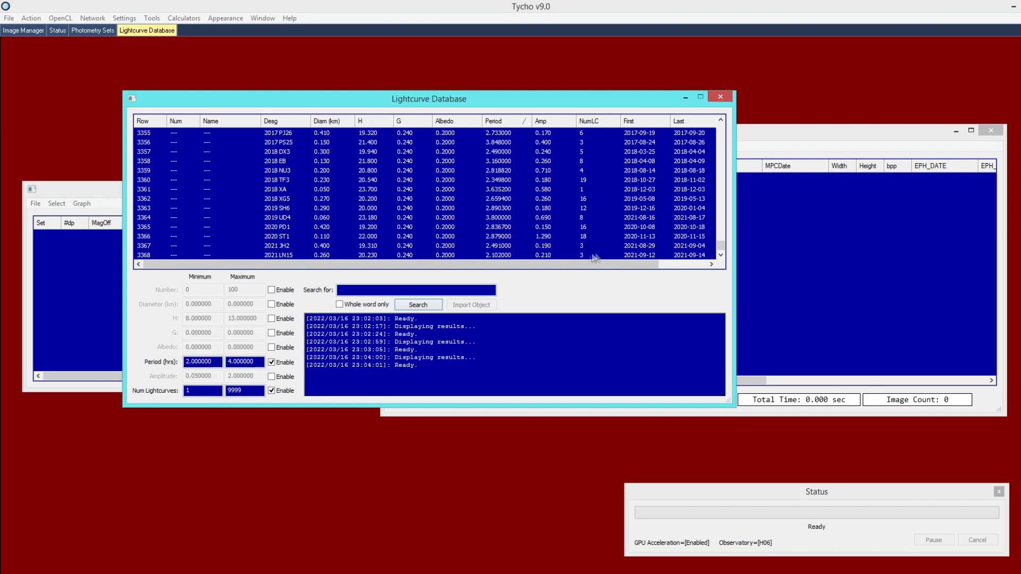
left_click_drag(721, 250, 718, 183)
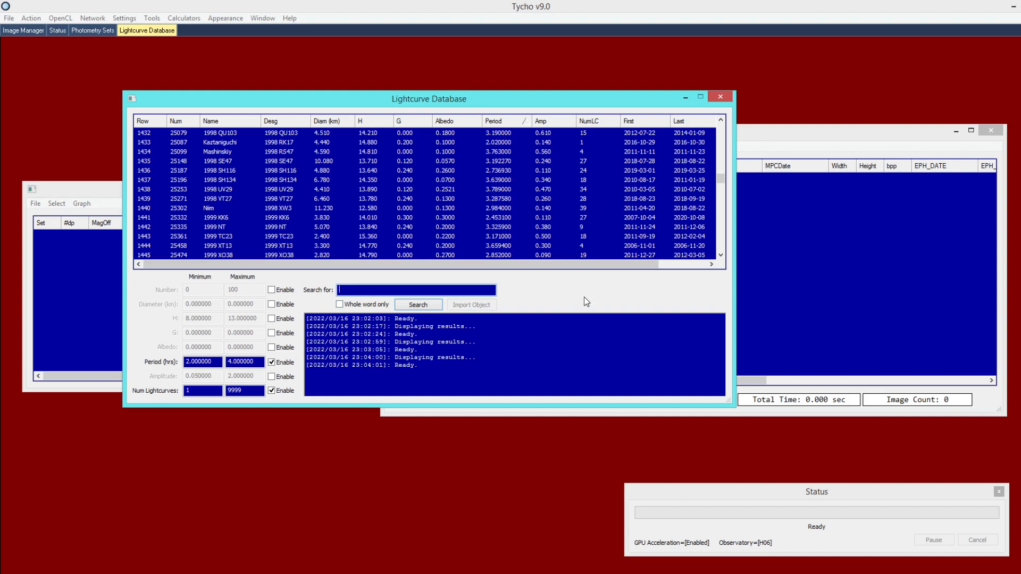
Search '1884' with Whole word only, leaving just 1884 Skip (2.8887 h period)
type("1884")
left_click_drag(363, 291, 325, 291)
left_click(417, 307)
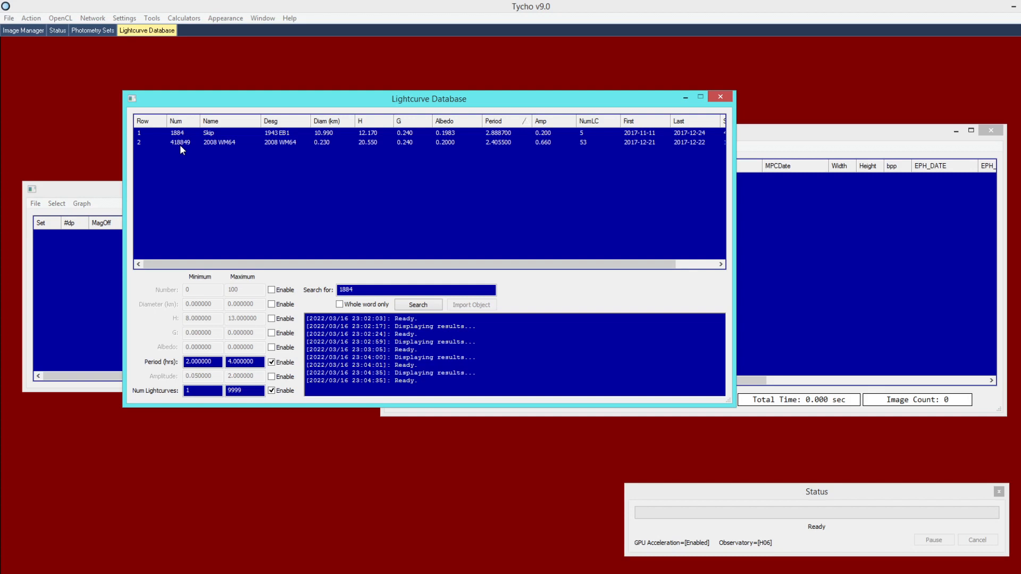
left_click(339, 304)
left_click(412, 307)
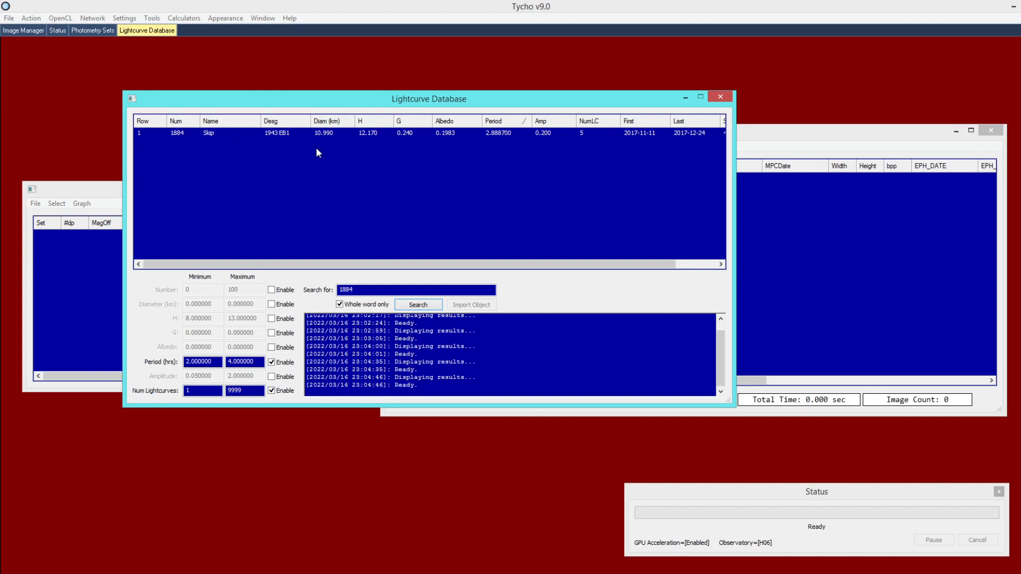
Select the 1884 Skip row and import its lightcurve data as five photometry sets
left_click(588, 133)
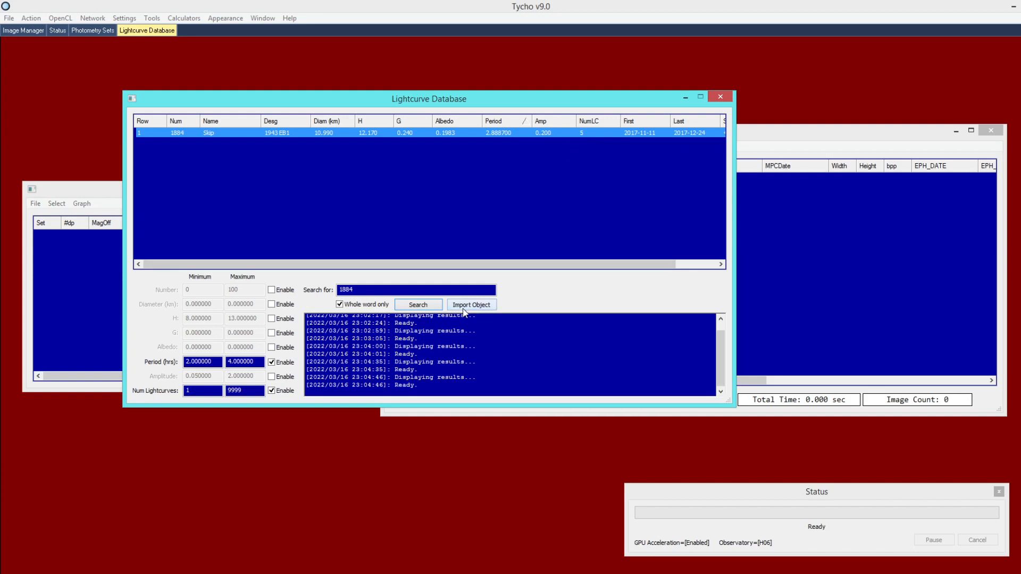
left_click(541, 192)
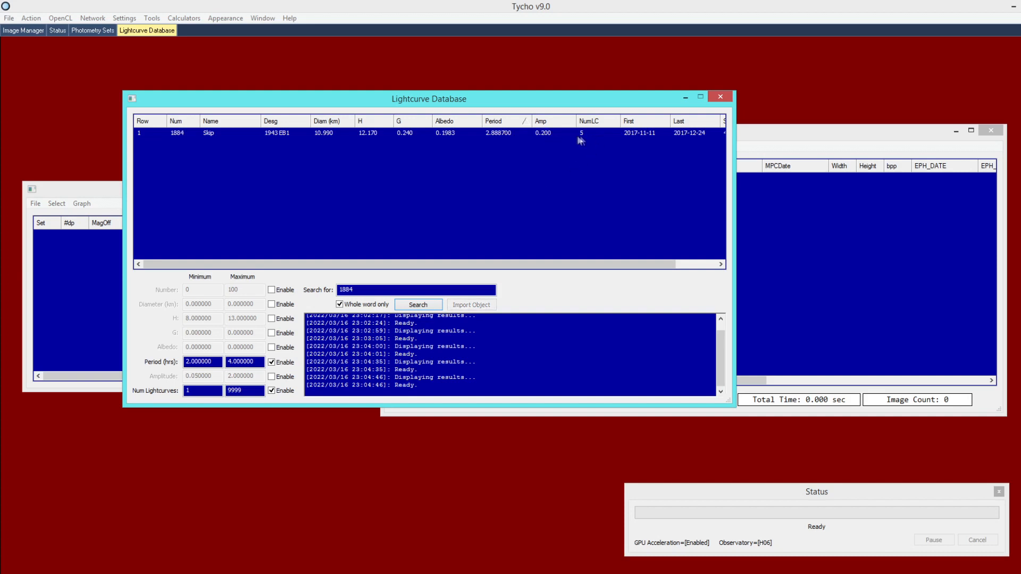
left_click(557, 133)
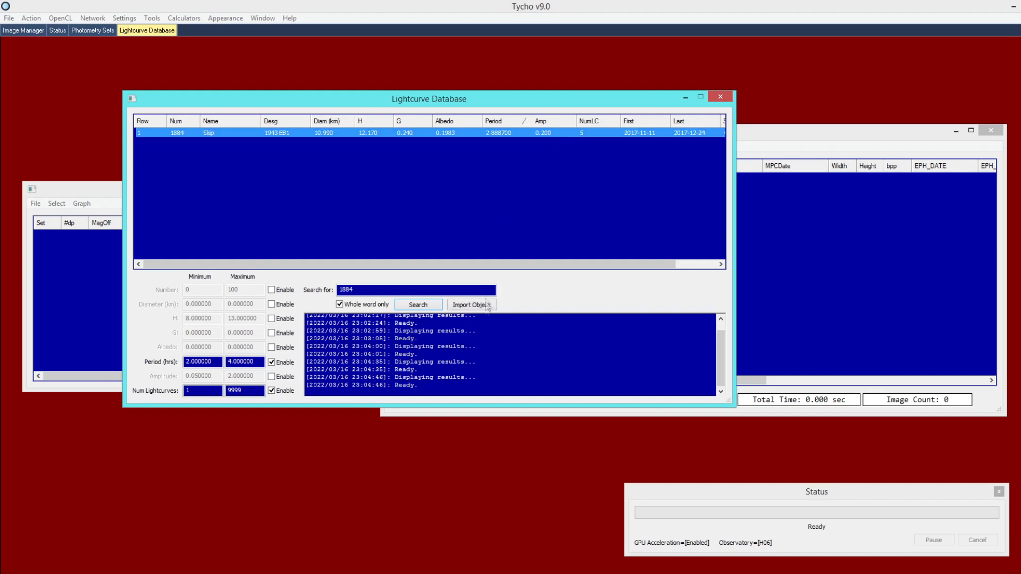
left_click(479, 307)
left_click_drag(337, 66, 451, 193)
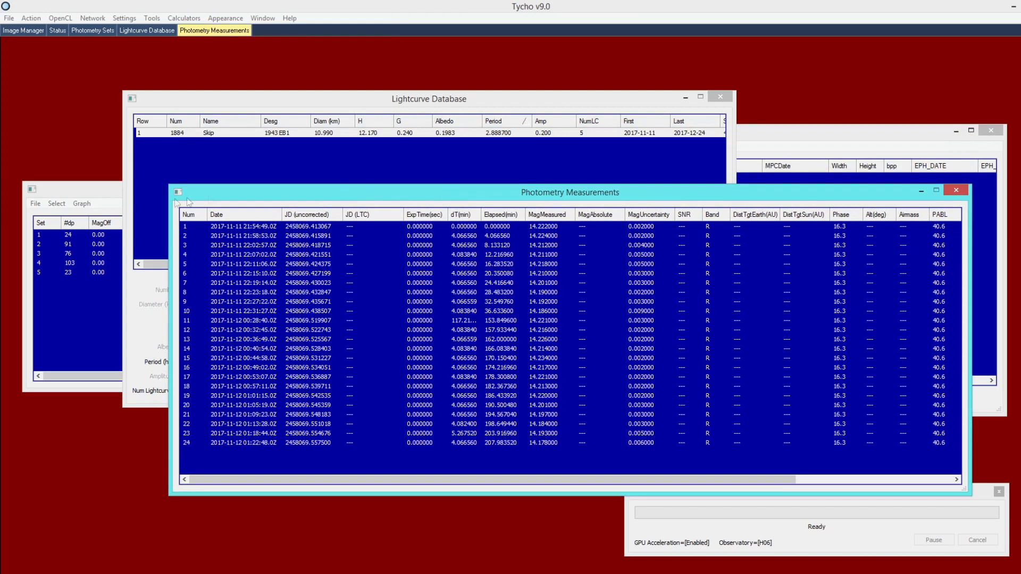
Bring the Photometry Sets list of five sets (24, 91, 76, 103, 23 points) to the front
left_click_drag(110, 190, 99, 156)
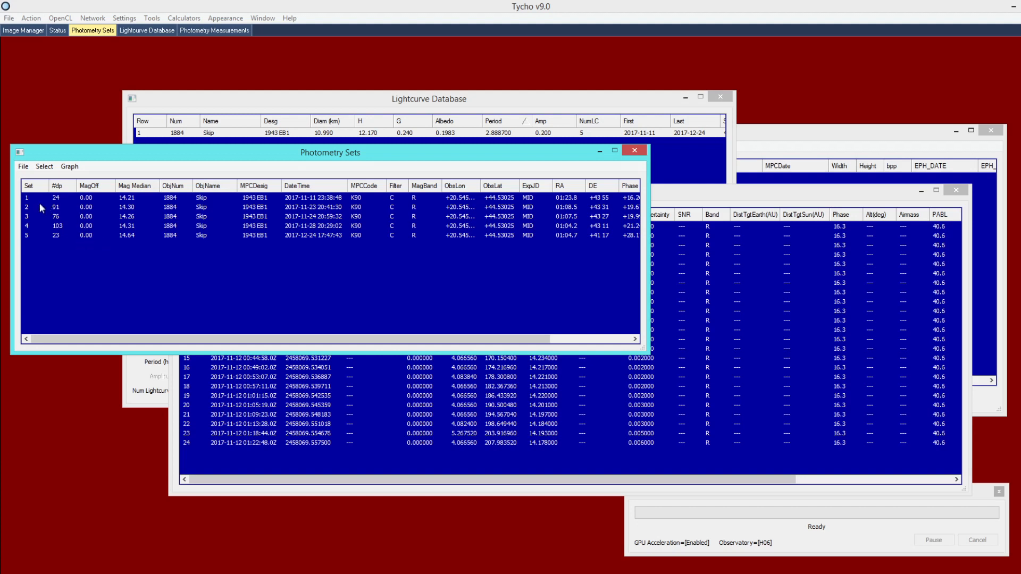
left_click(574, 134)
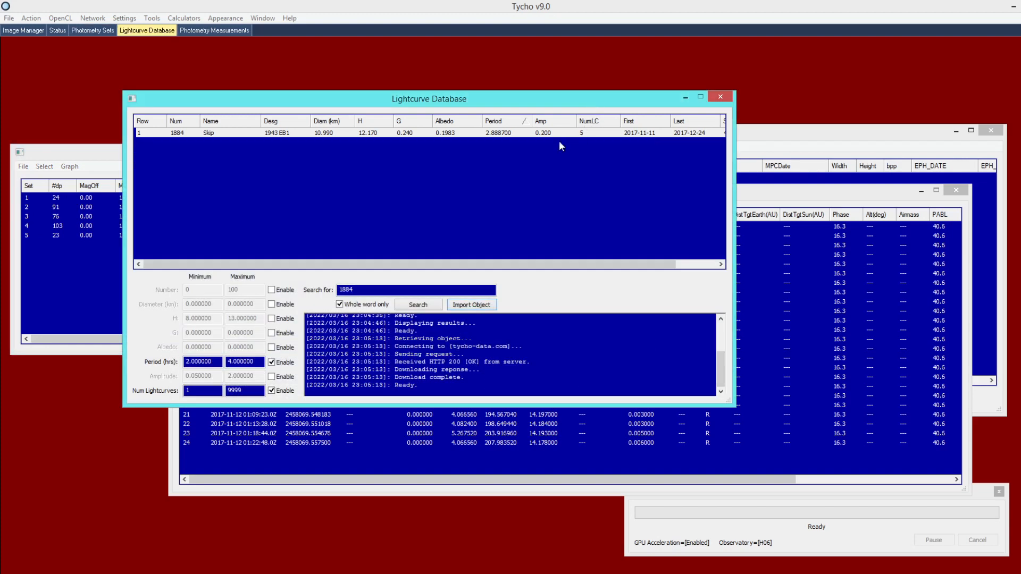
left_click(37, 236)
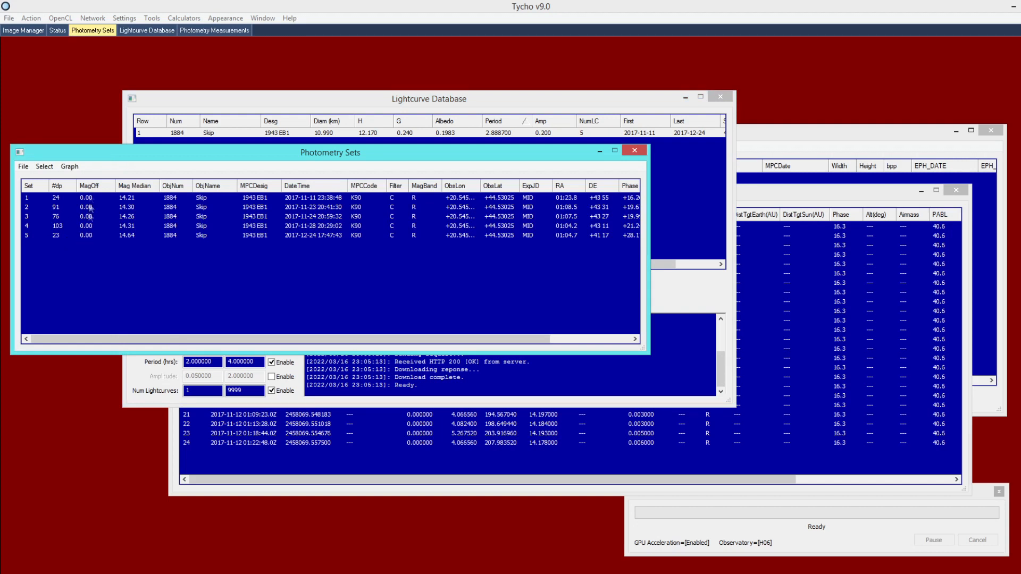
left_click(70, 167)
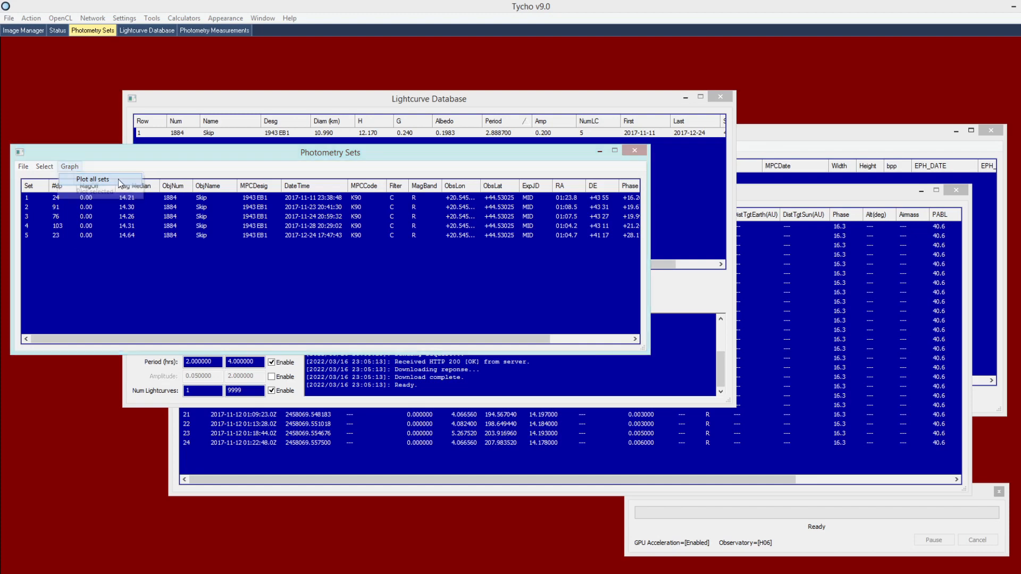
Plot all five sets as a raw magnitude-versus-hours lightcurve and inspect an 11/23 data point
left_click(87, 181)
left_click_drag(394, 171, 579, 91)
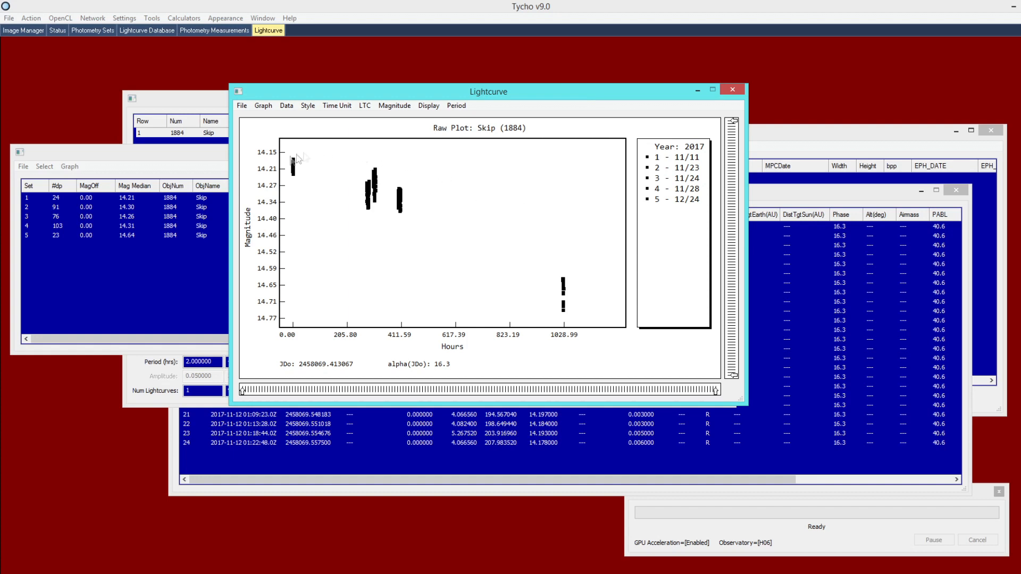
mouse_move(296, 170)
left_click(368, 197)
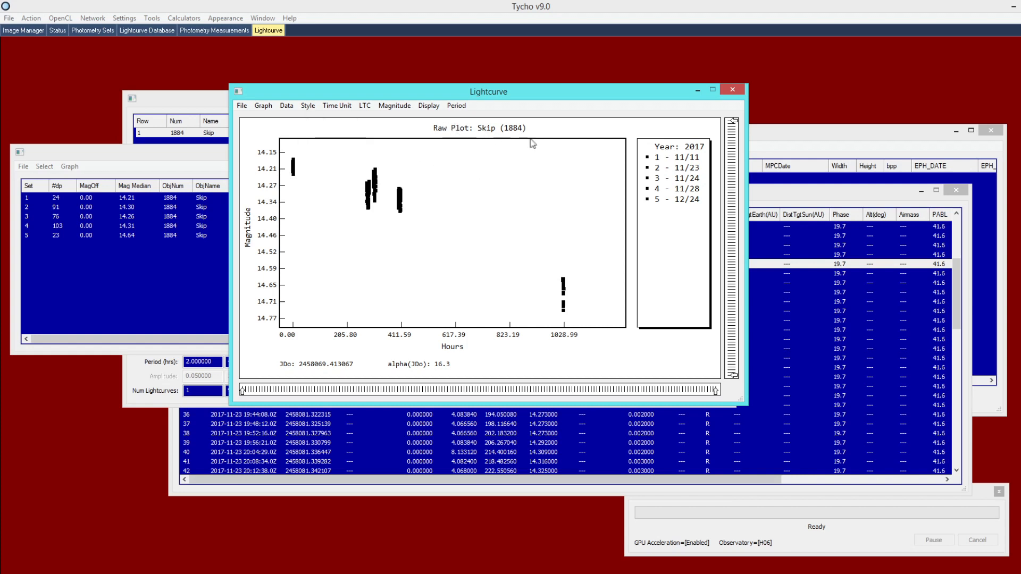
left_click(263, 105)
left_click(273, 116)
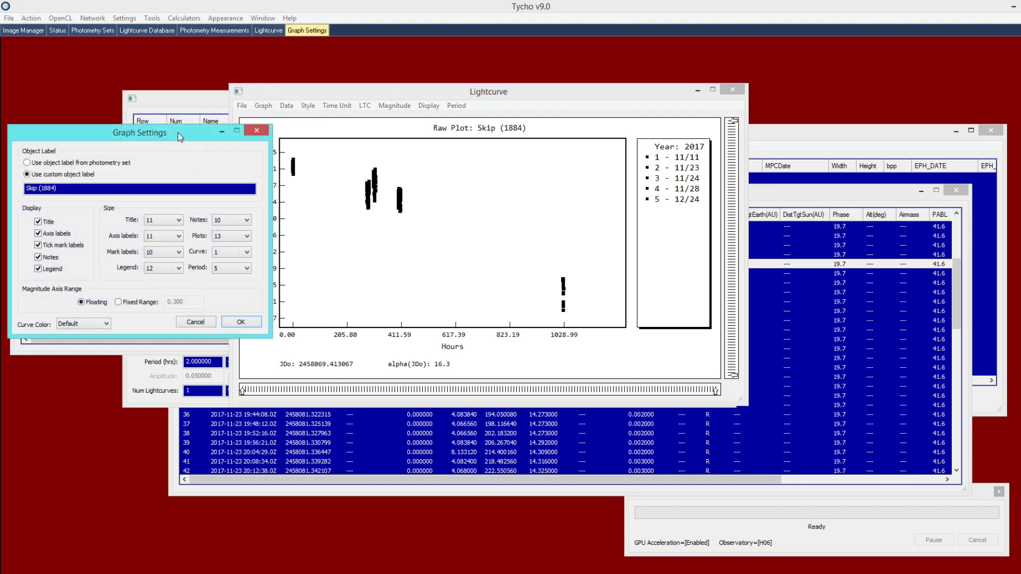
key("BackSpace")
type("Skip (")
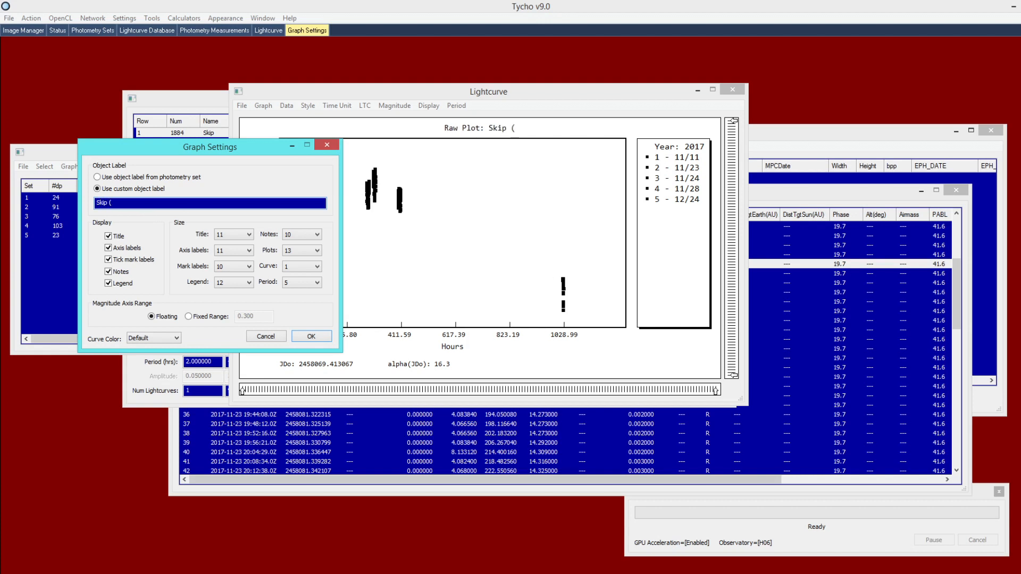
type("1884)")
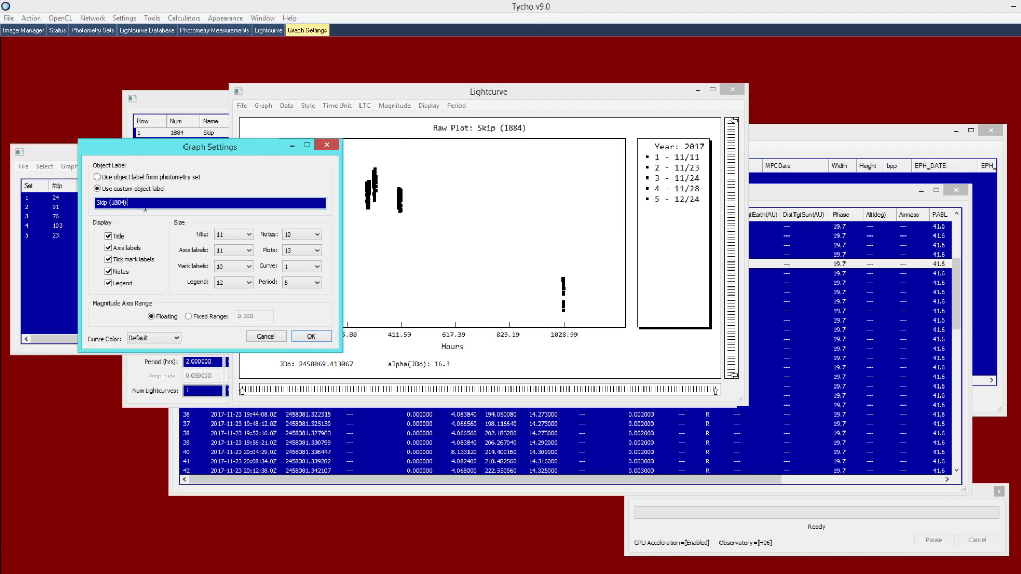
left_click(107, 180)
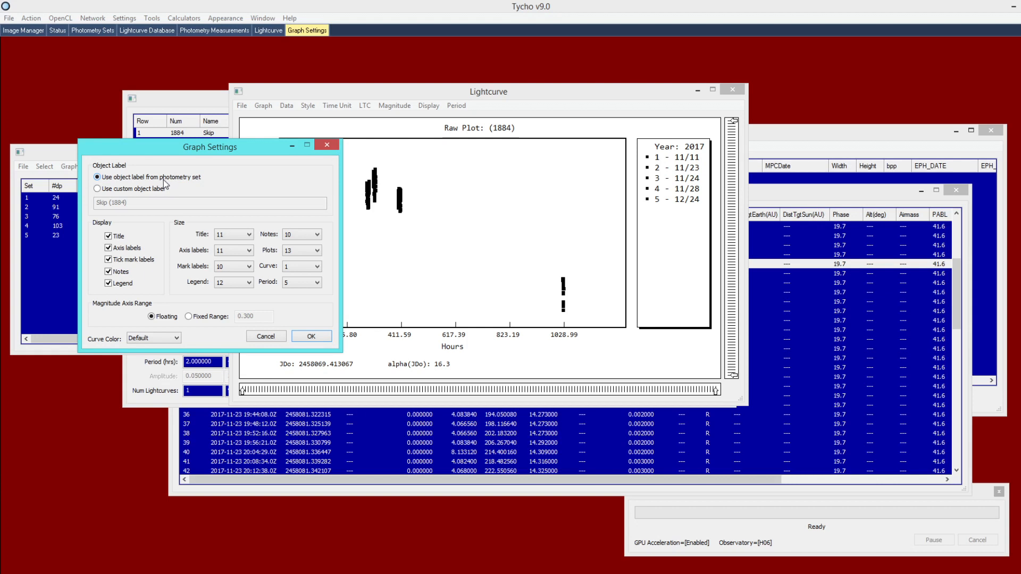
left_click(128, 191)
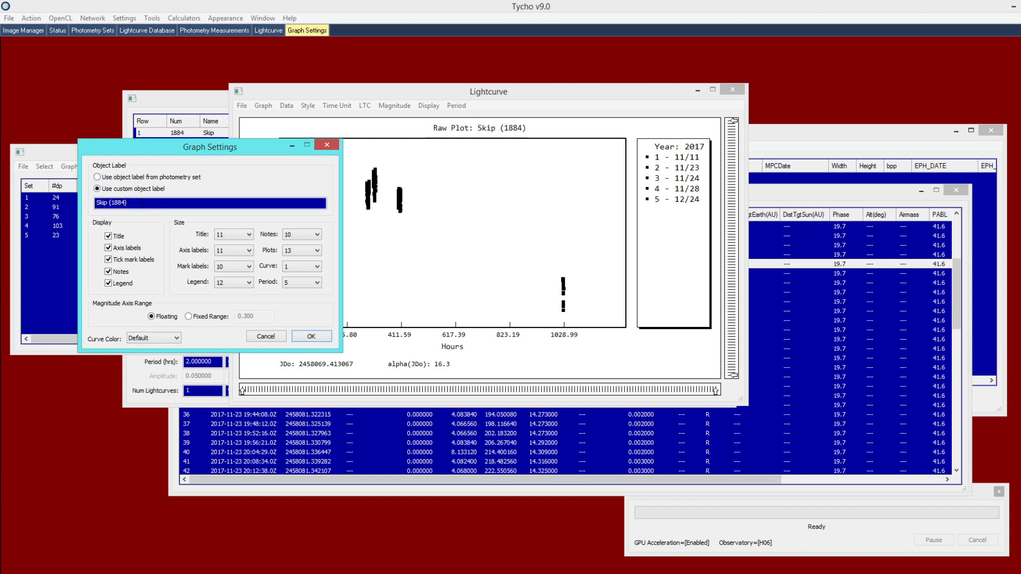
left_click_drag(142, 202, 71, 205)
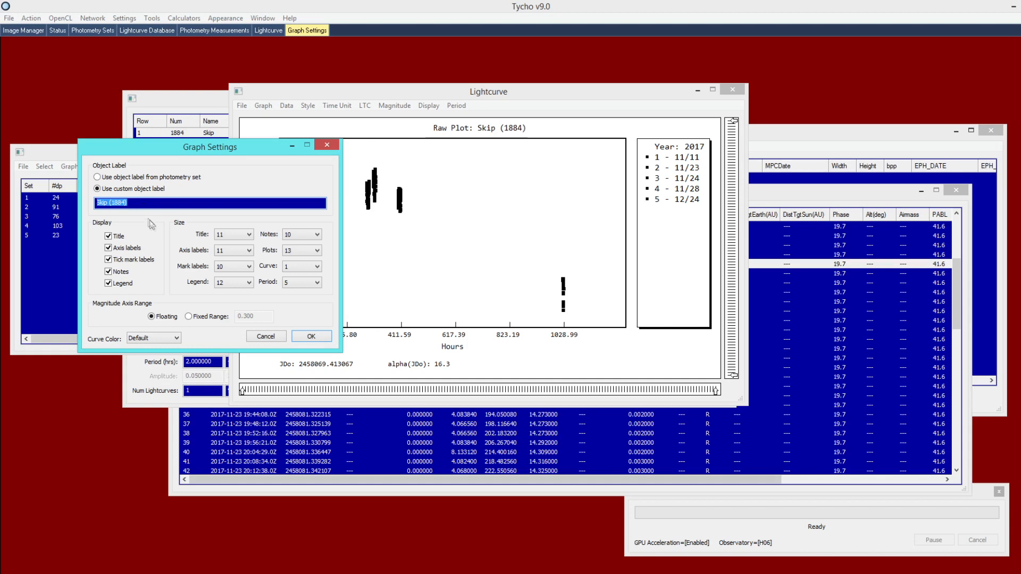
left_click(299, 335)
left_click_drag(387, 94, 374, 146)
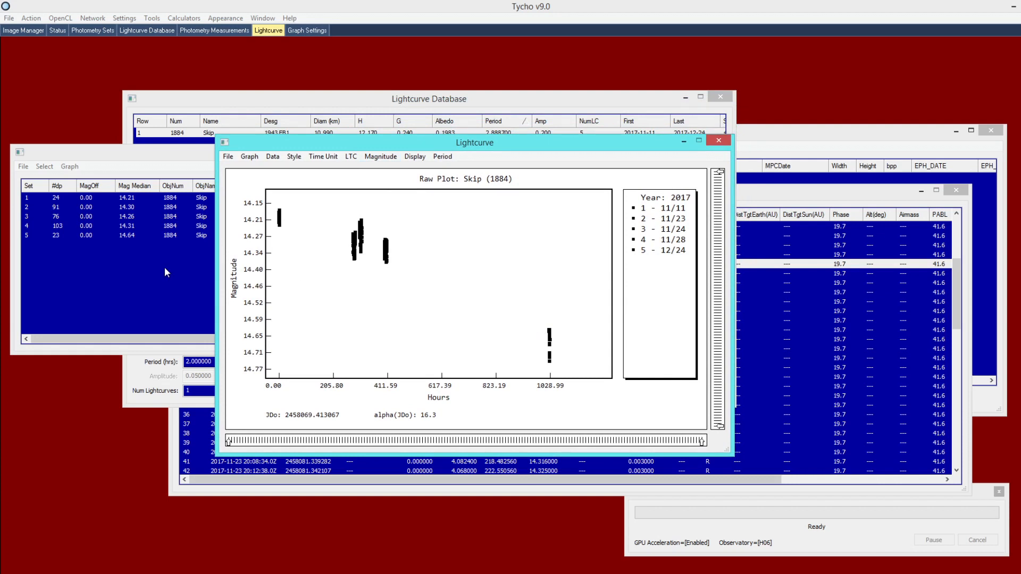
Scroll through the Photometry Measurements table, then select all five rows in Photometry Sets
left_click(767, 196)
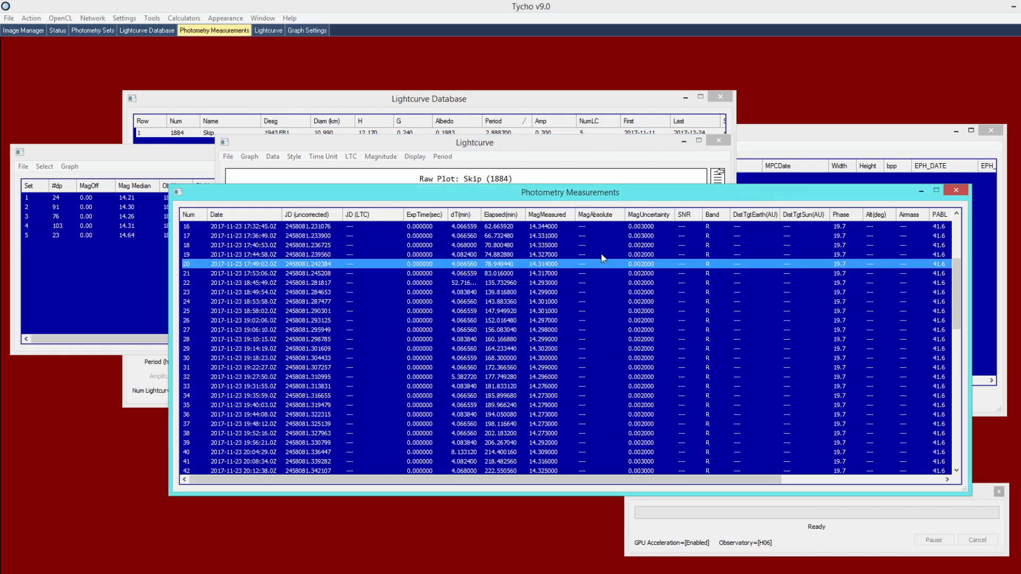
left_click_drag(537, 480, 565, 480)
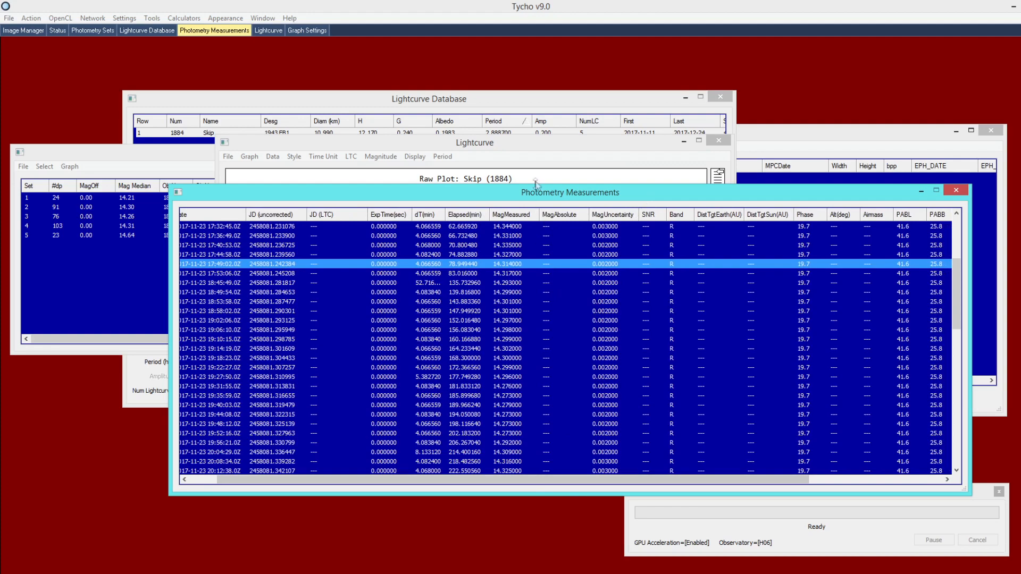
left_click_drag(565, 480, 704, 480)
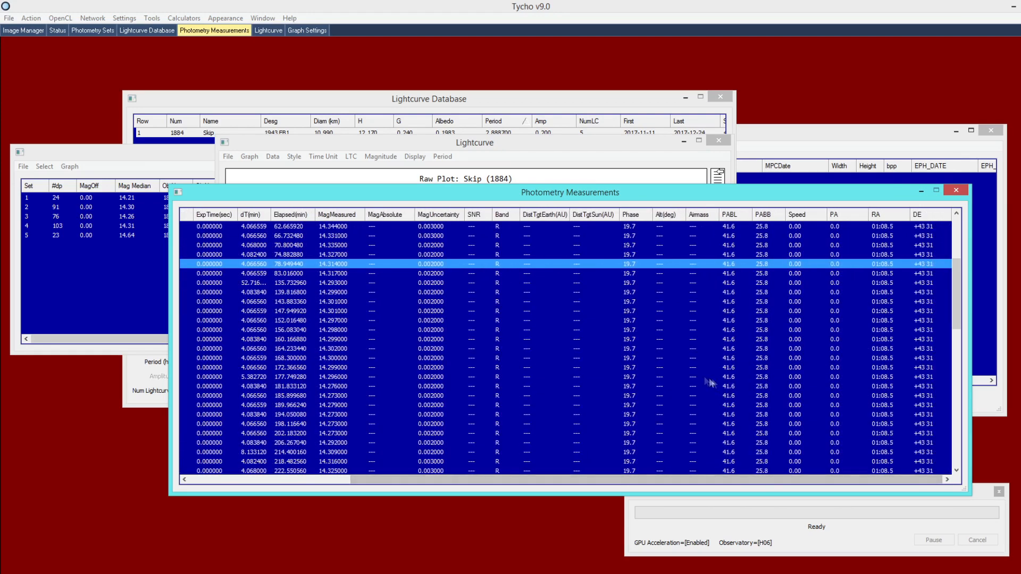
left_click(108, 277)
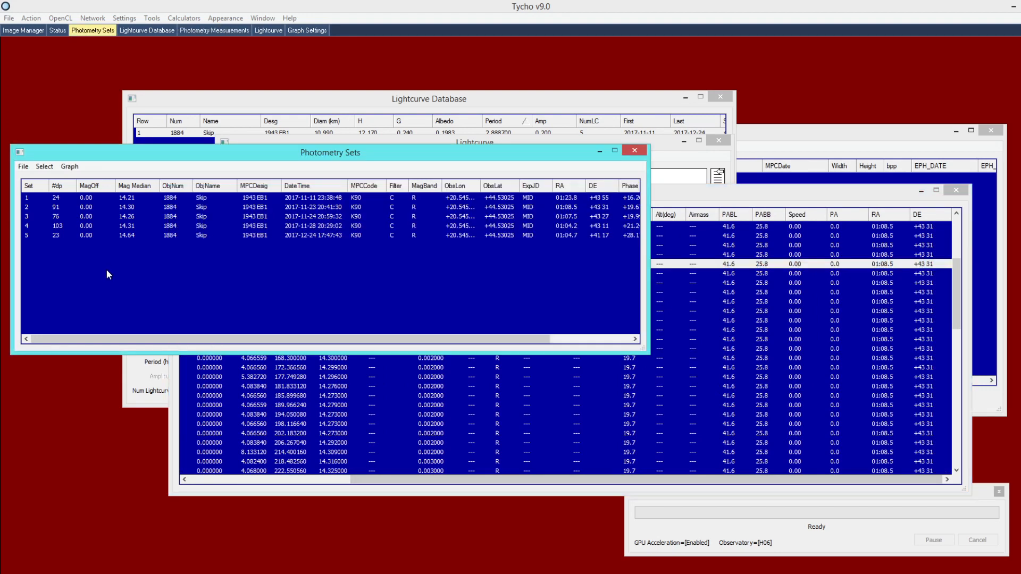
left_click_drag(79, 268, 206, 185)
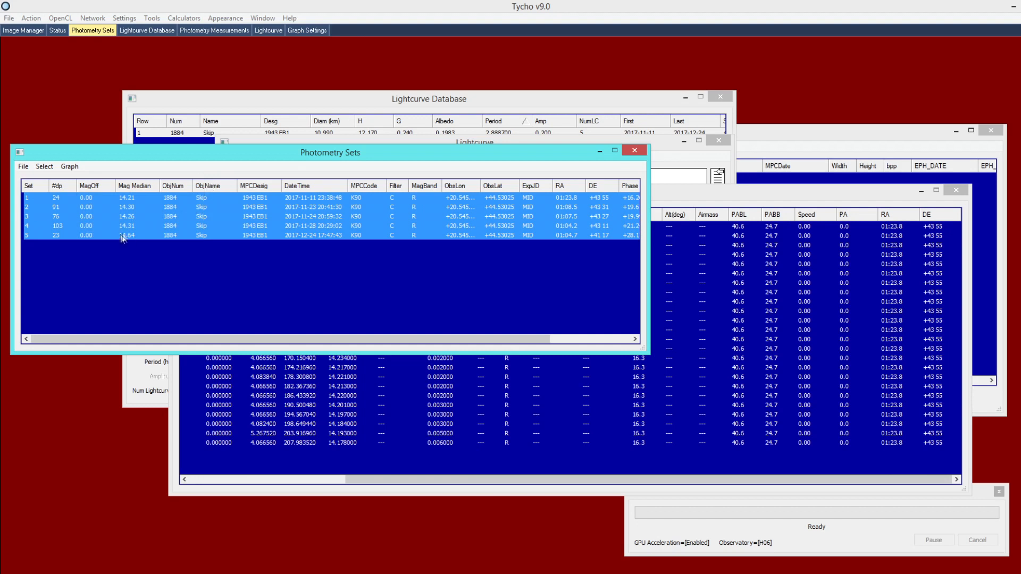
Look up asteroid 1884 and apply (1884) Skip's object data to all five photometry sets
right_click(223, 212)
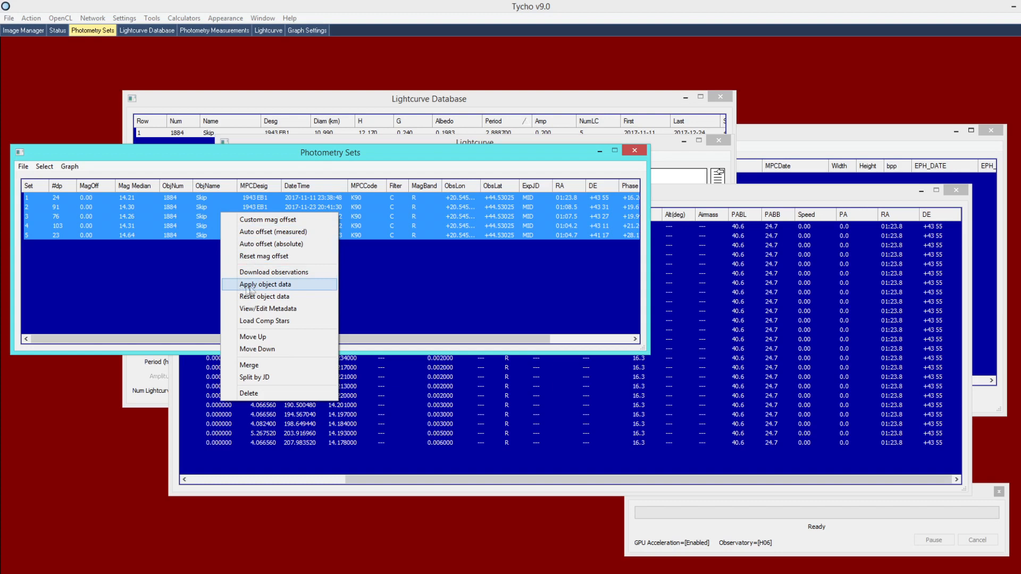
left_click(292, 285)
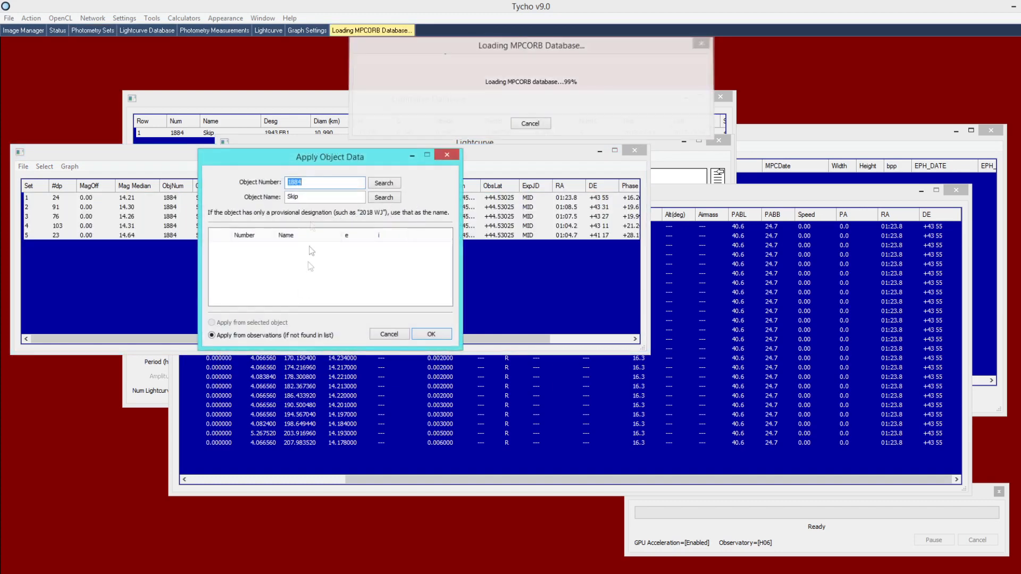
left_click_drag(298, 162, 328, 192)
left_click(356, 217)
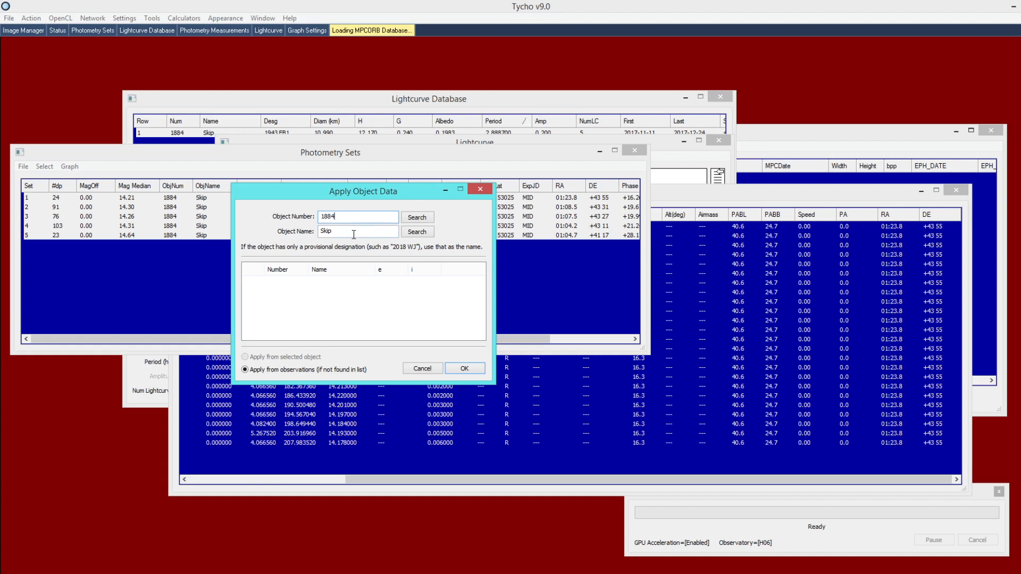
left_click(412, 218)
left_click(277, 284)
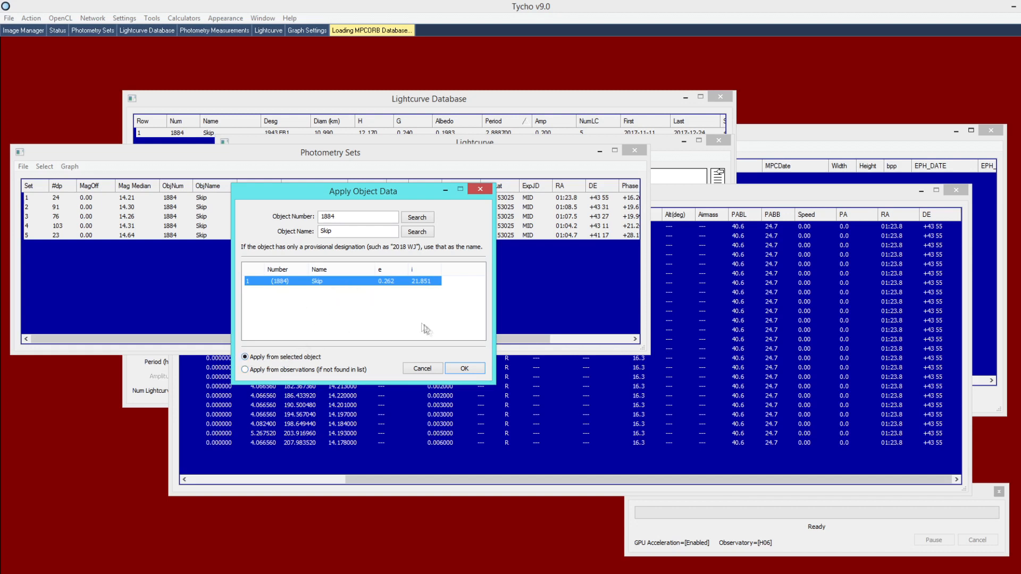
left_click(464, 368)
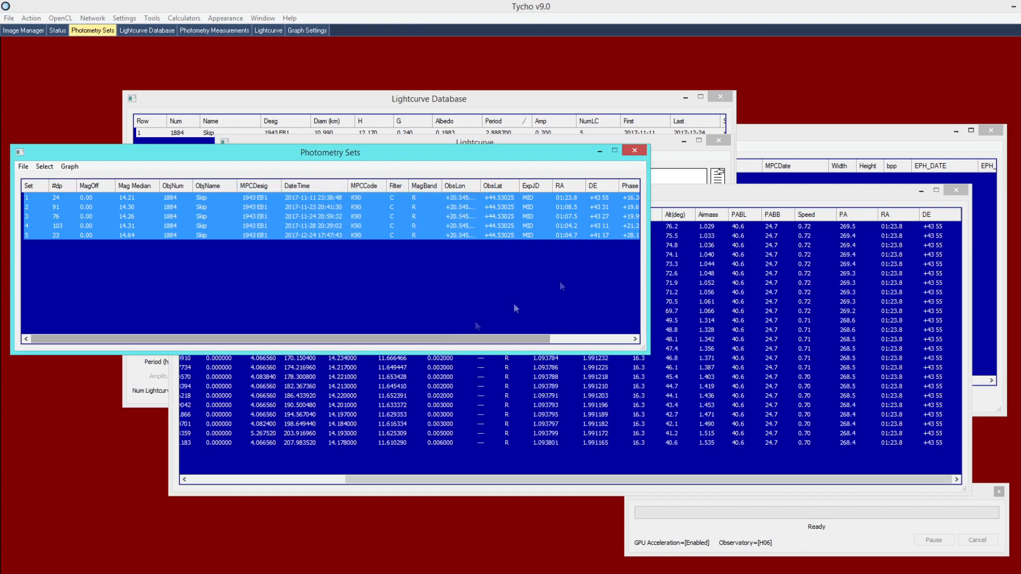
Replot all five photometry sets of Skip (1884) as a raw lightcurve
left_click(754, 203)
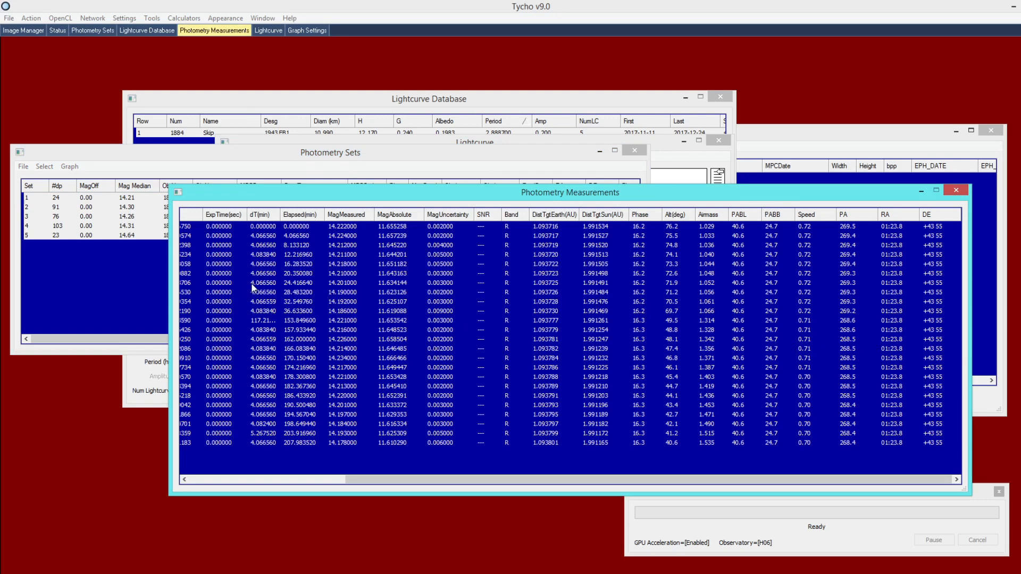
left_click(102, 171)
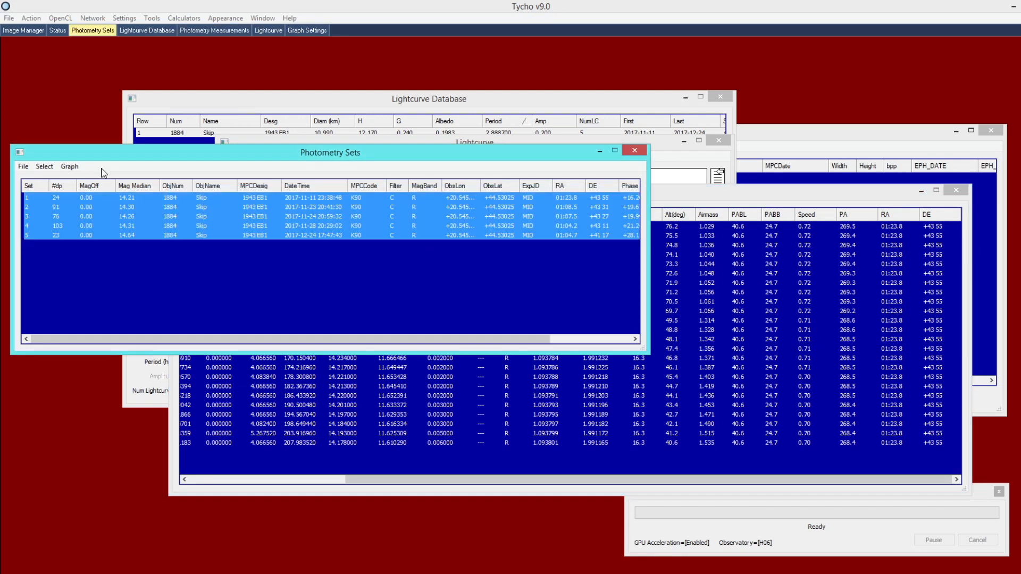
left_click(70, 168)
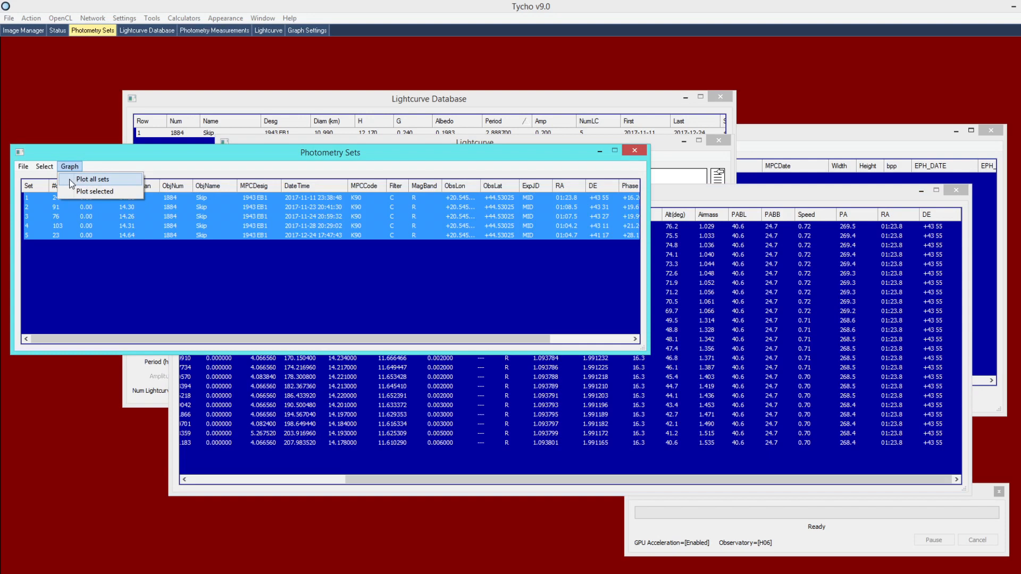
left_click(121, 183)
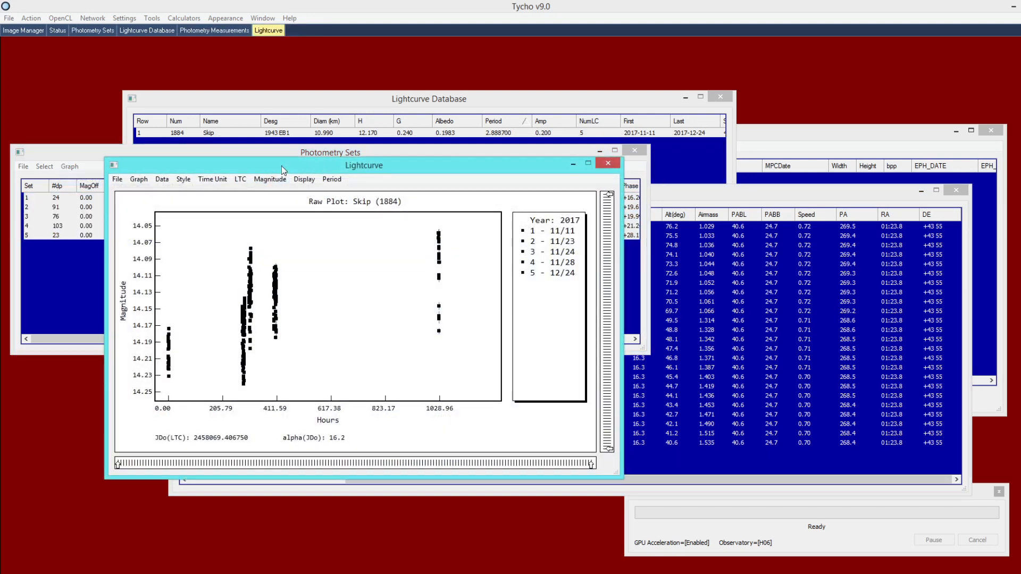
left_click_drag(288, 171, 308, 132)
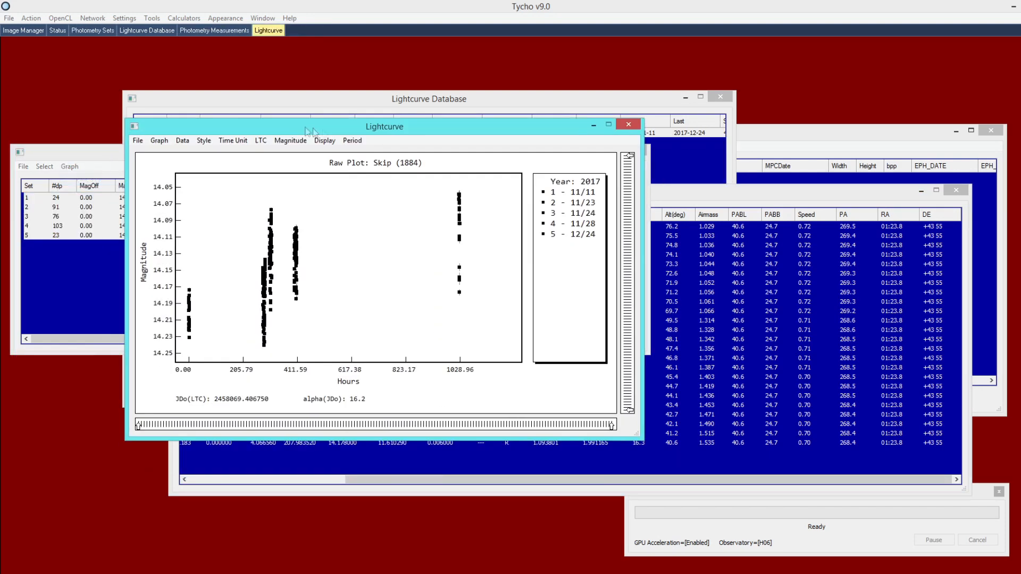
Confirm Use Light-time Correction is ticked in the LTC menu, keeping the lightcurve in front
left_click(263, 142)
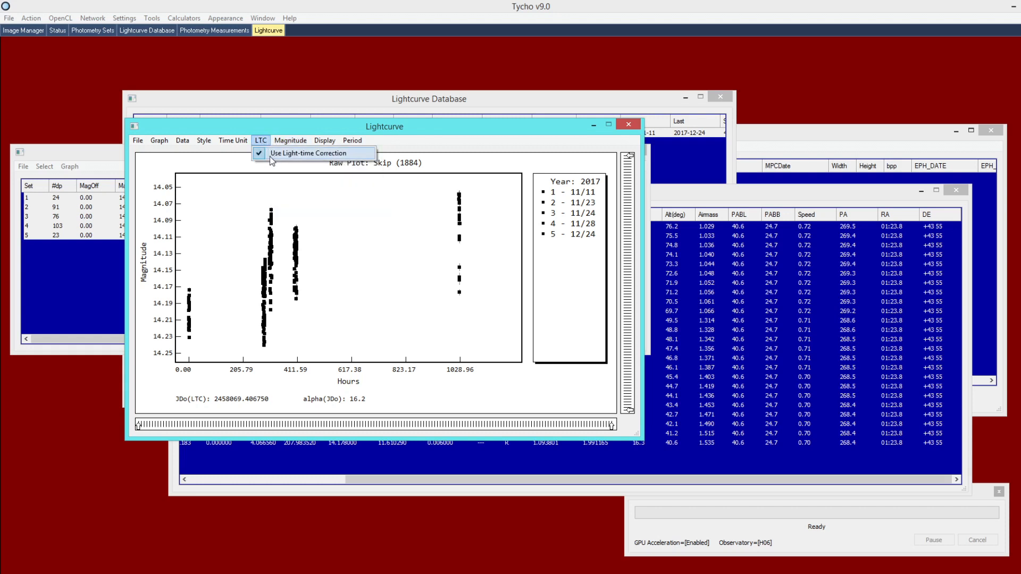
mouse_move(291, 141)
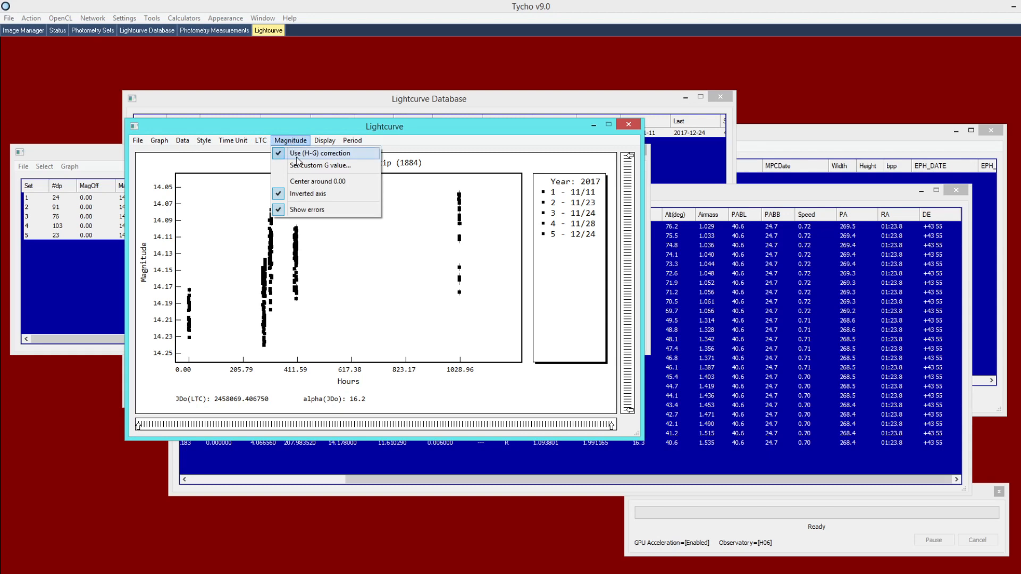
left_click(291, 141)
left_click_drag(669, 198, 690, 218)
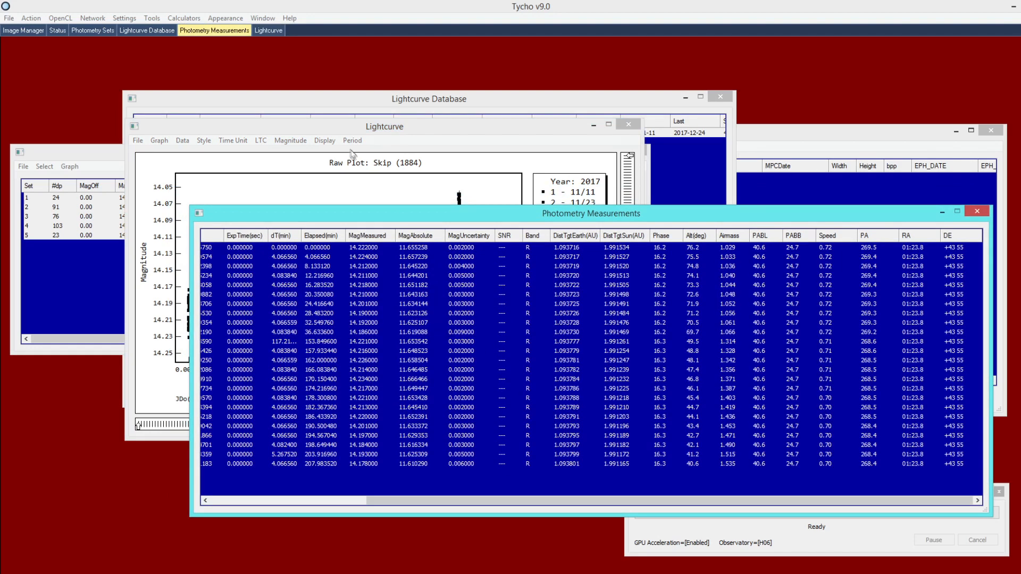
left_click(348, 131)
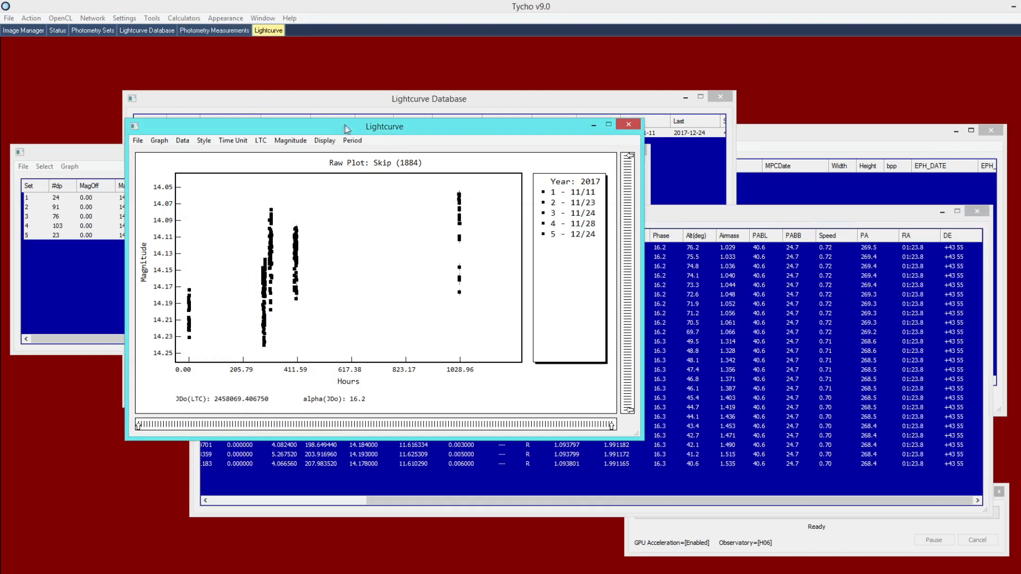
left_click(260, 141)
mouse_move(278, 144)
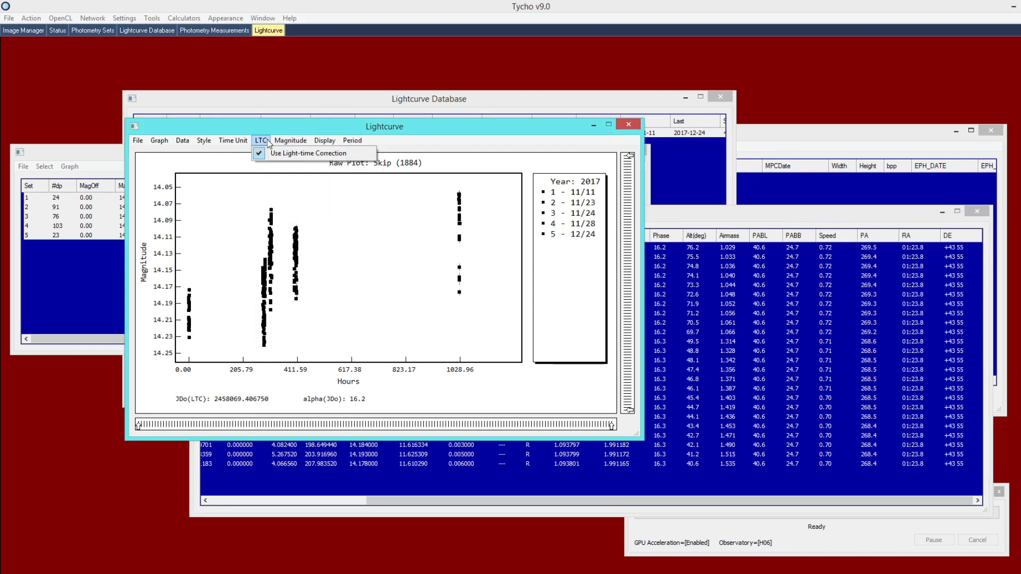
left_click_drag(283, 126, 298, 121)
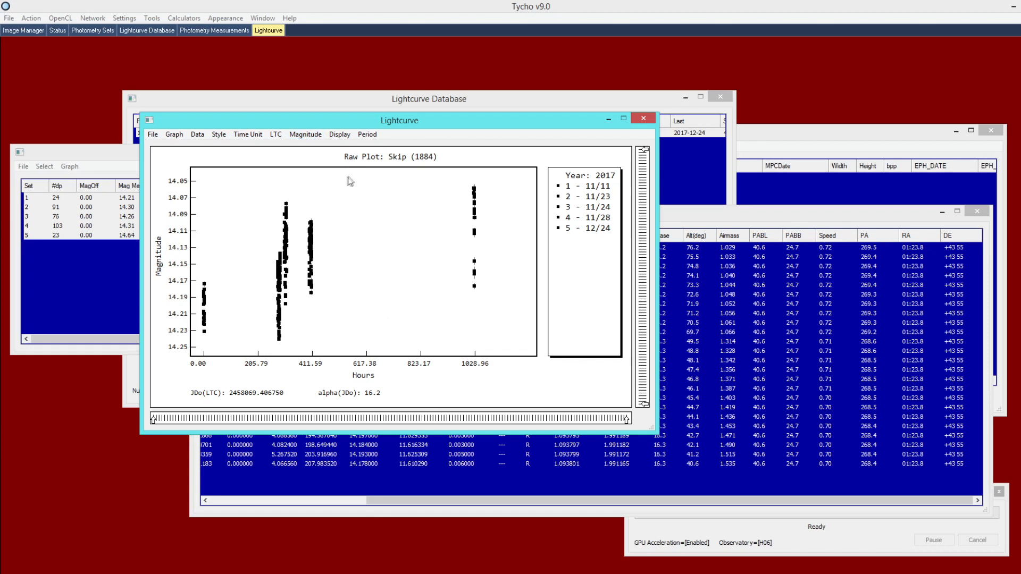
Open Find Period and check the search range runs from 0.500 to 12.000 hours
left_click(367, 135)
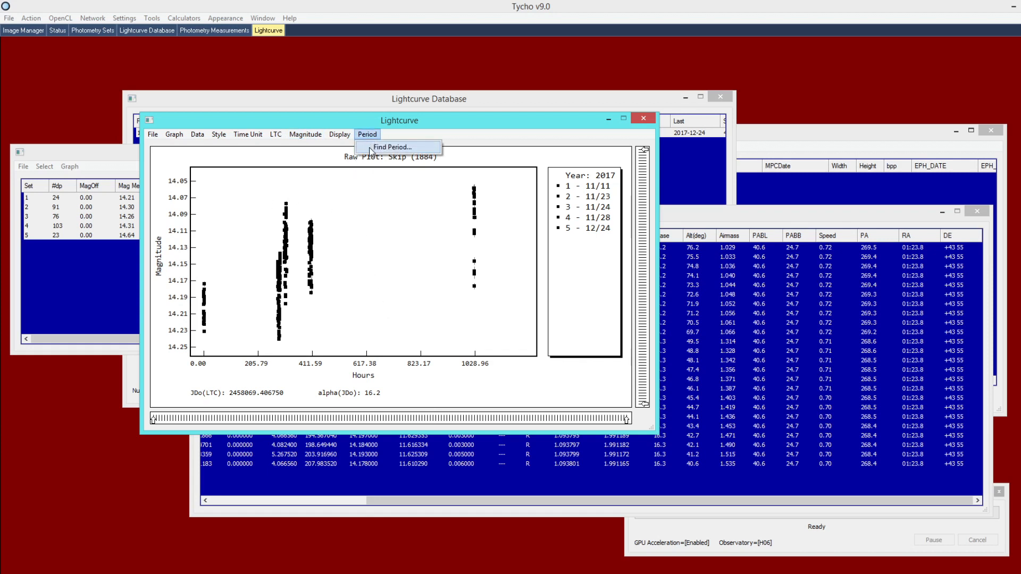
left_click(383, 150)
mouse_move(178, 77)
left_mouse_down()
mouse_move(156, 71)
mouse_move(193, 80)
left_mouse_up()
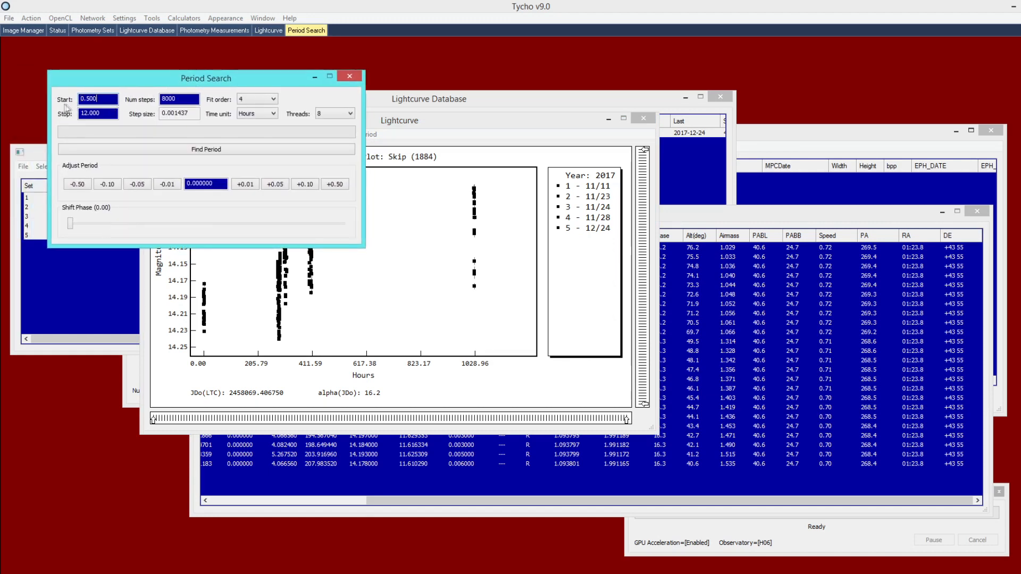
left_click(105, 104)
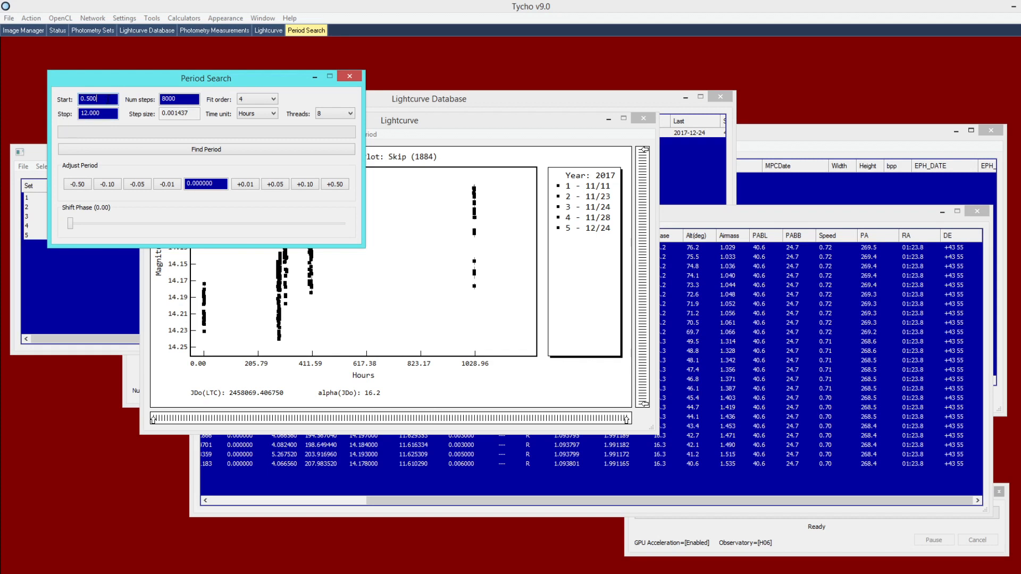
left_click_drag(108, 100, 81, 99)
left_click_drag(106, 115, 79, 114)
Run the period search, yielding a best period of 5.790 h with candidates ranked by RMSE
left_click(171, 155)
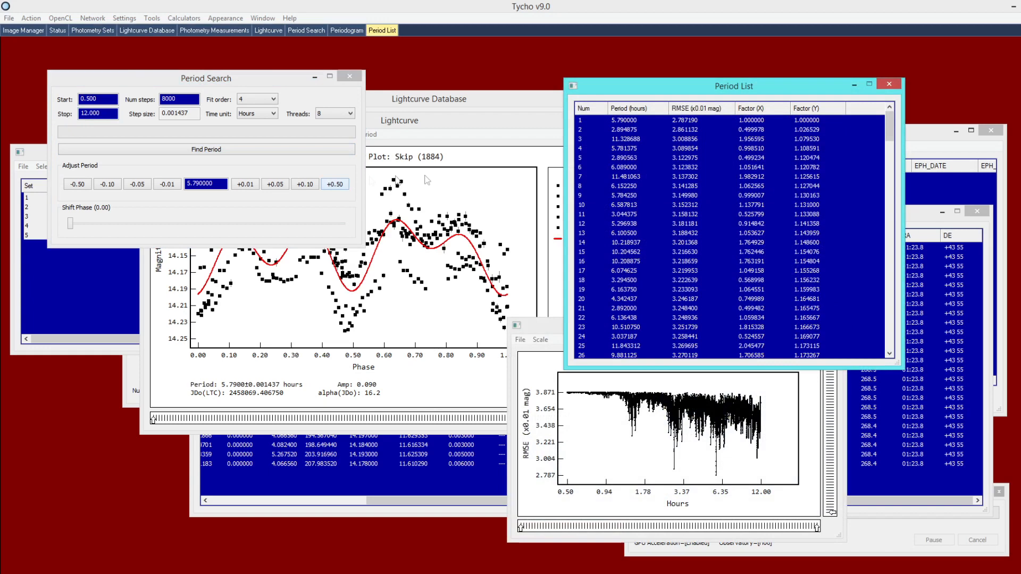
mouse_move(679, 91)
left_mouse_down()
mouse_move(655, 86)
mouse_move(684, 92)
left_mouse_up()
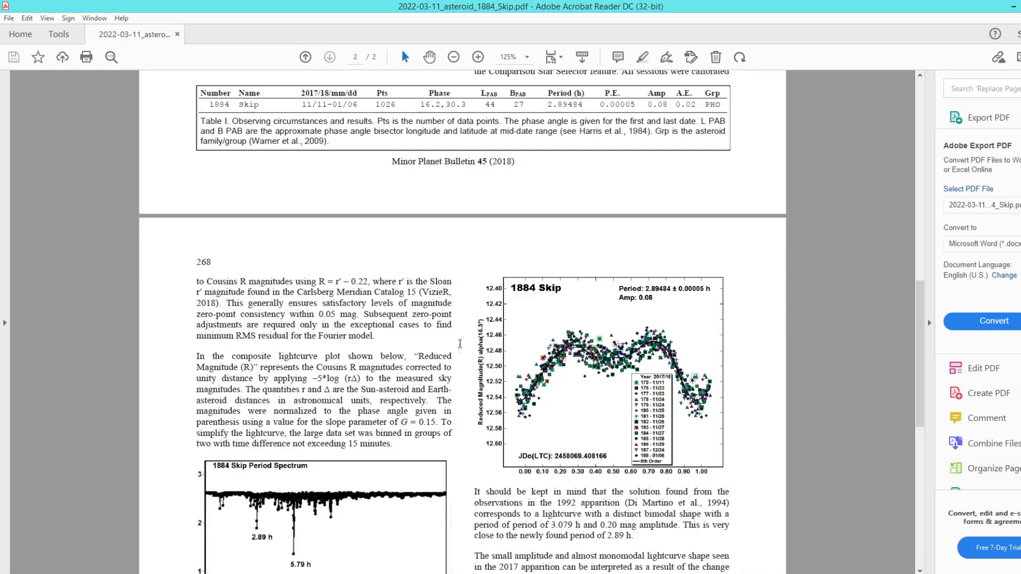
Scroll the Skip paper from page 1 down to its period spectrum with 2.89 h and 5.79 h peaks
scroll(915, 313, "up", 2)
left_click_drag(917, 309, 878, 132)
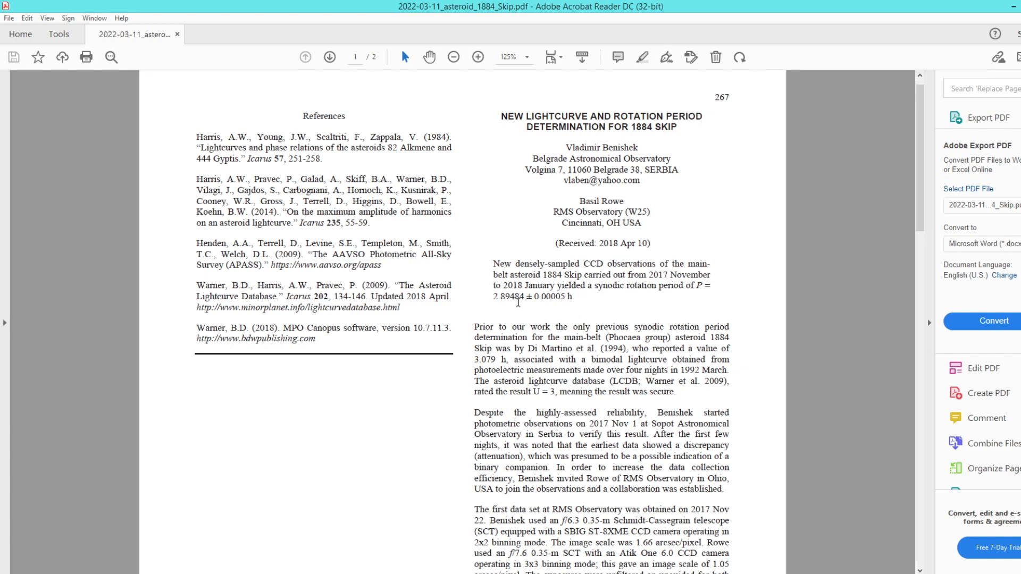
left_click_drag(921, 178, 872, 420)
scroll(870, 421, "down", 3)
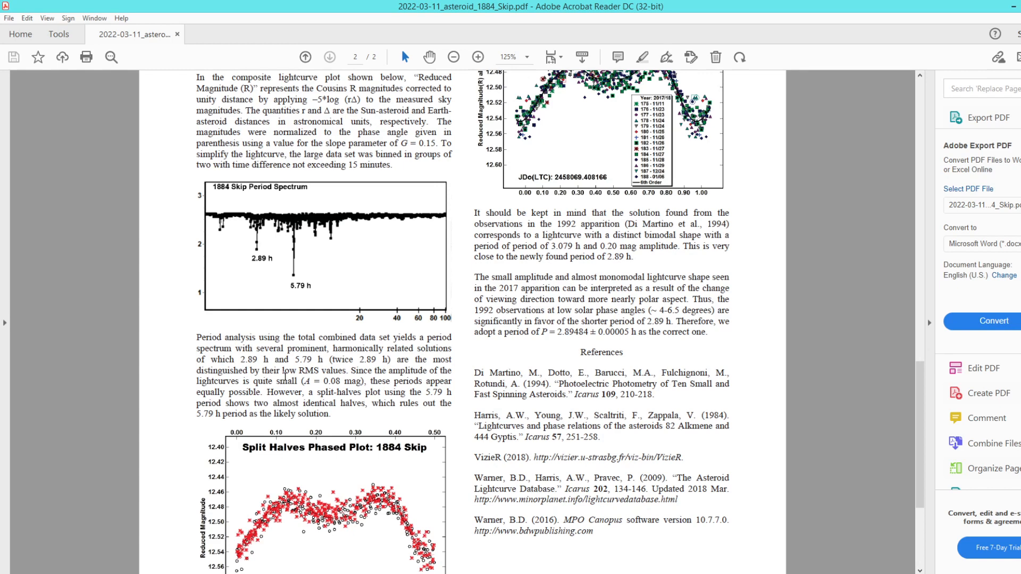
scroll(285, 396, "up", 2)
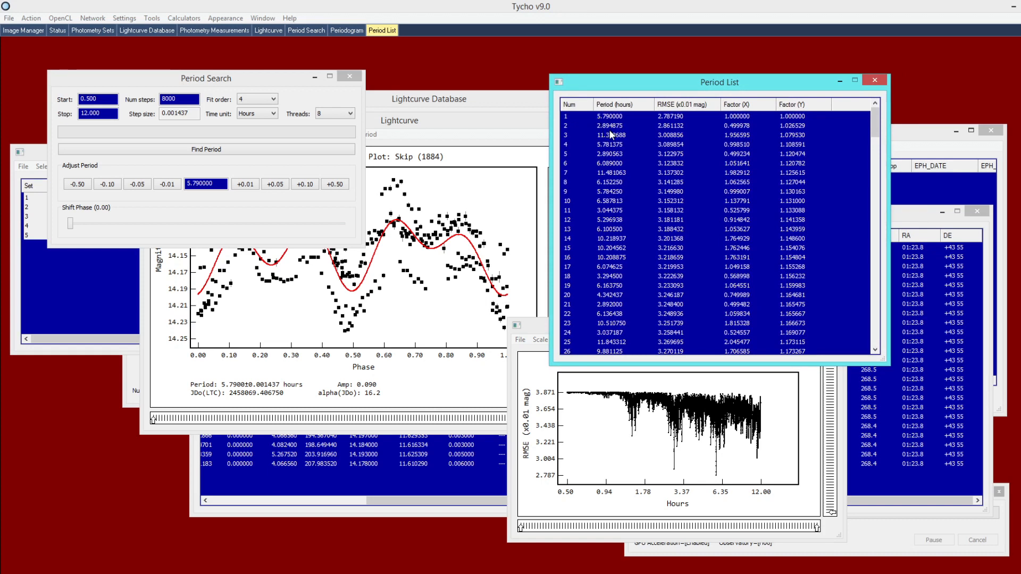
Switch the Lightcurve window to Raw Plot and box-select the 11/11 session's points
left_click(462, 124)
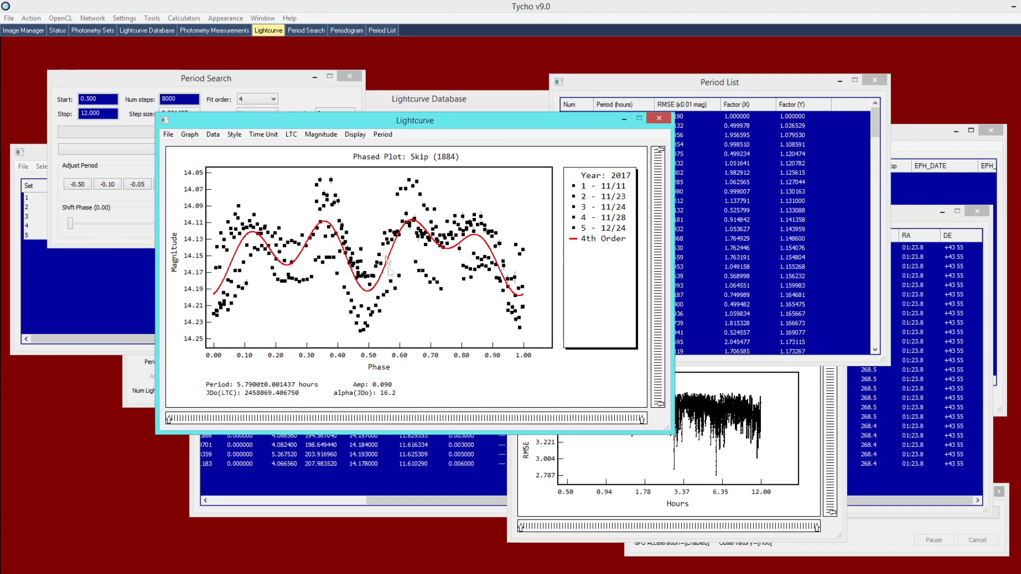
left_click(355, 134)
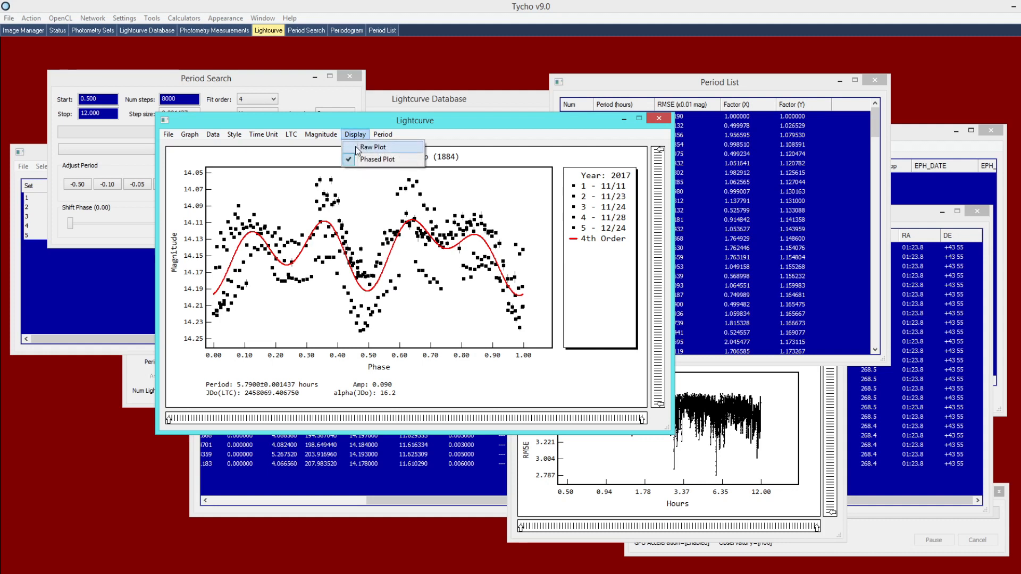
left_click(365, 147)
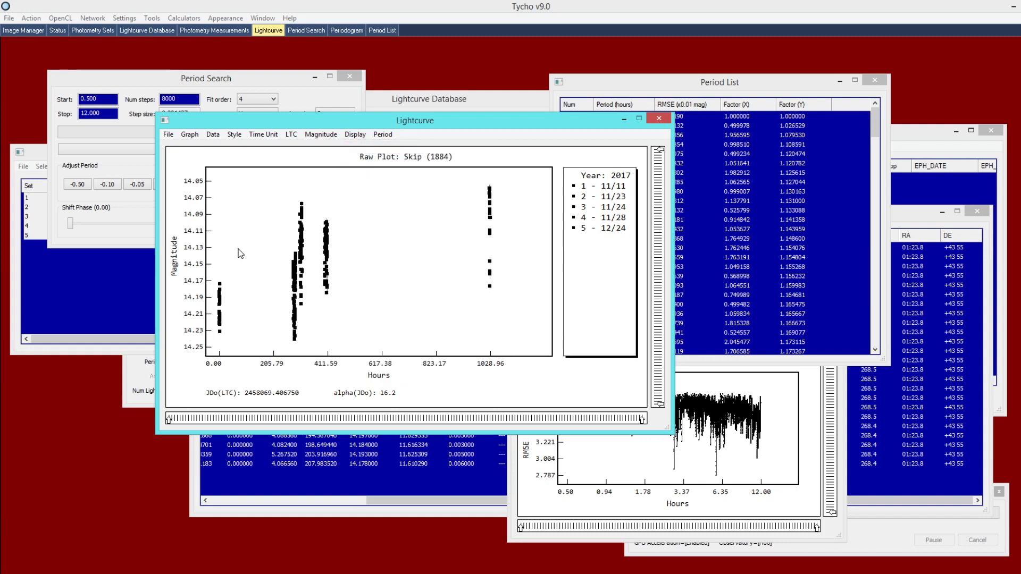
left_click_drag(243, 247, 207, 354)
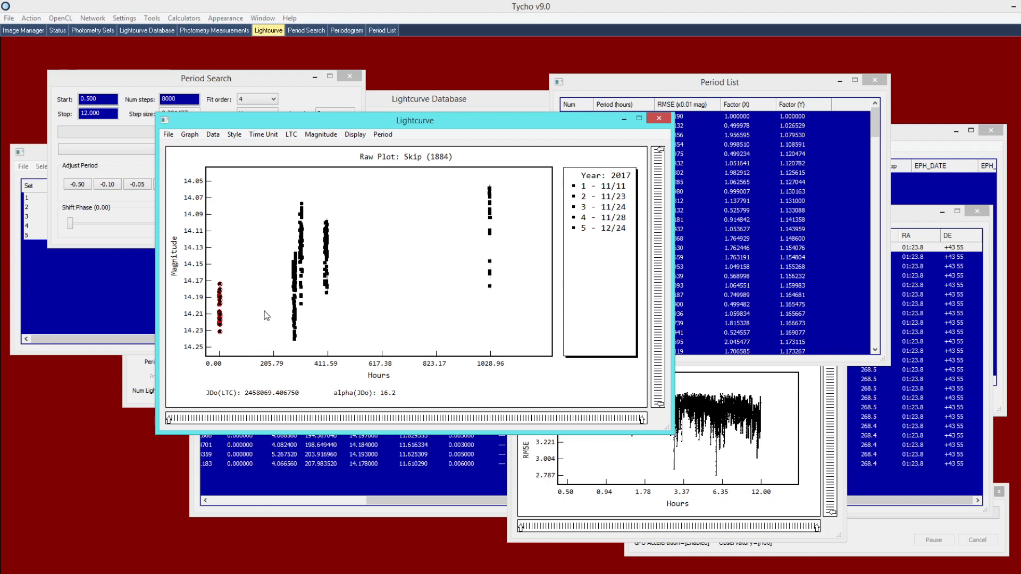
Reselect the 11/11 session's points and apply a +0.001 mag offset to them
left_click(250, 255)
left_click_drag(244, 247, 202, 357)
right_click(233, 242)
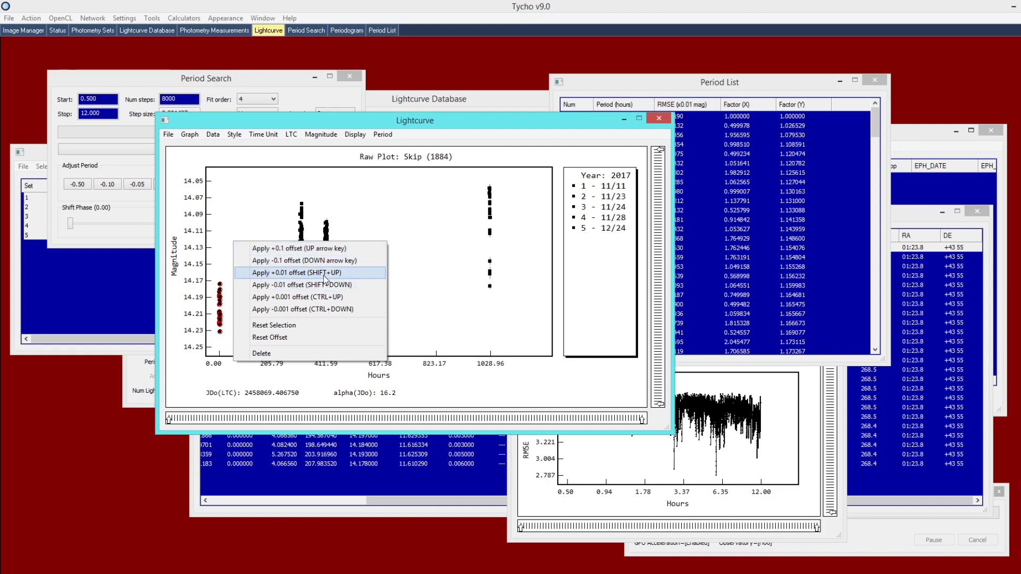
left_click(313, 301)
Fine-tune the first session's magnitude offset with repeated Up/Down arrow nudges
left_click_drag(270, 261, 168, 374)
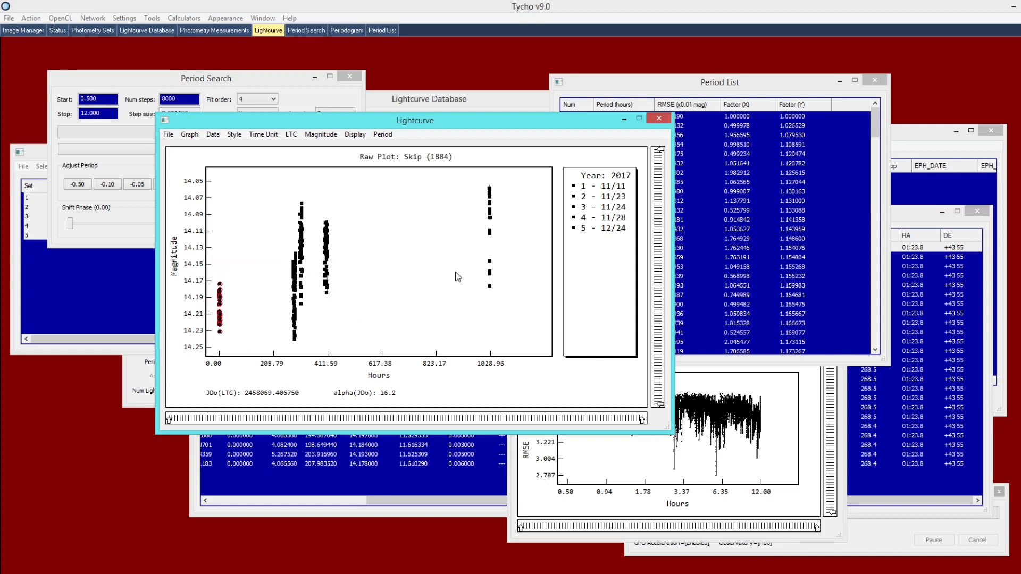
key("Down")
key("Up")
key("Up")
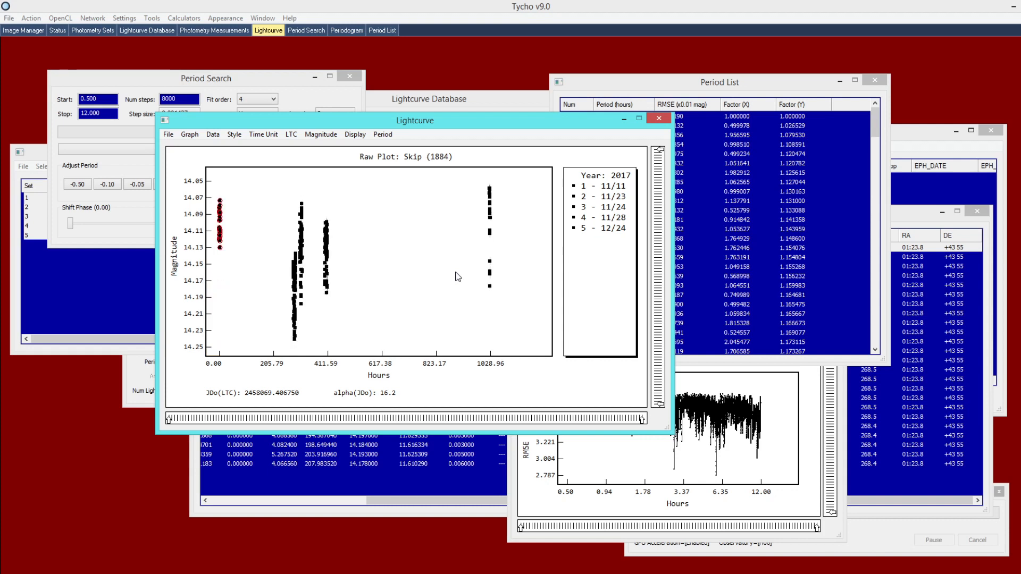
key("Down")
key("Up")
key("Down")
key("Up")
key("Down")
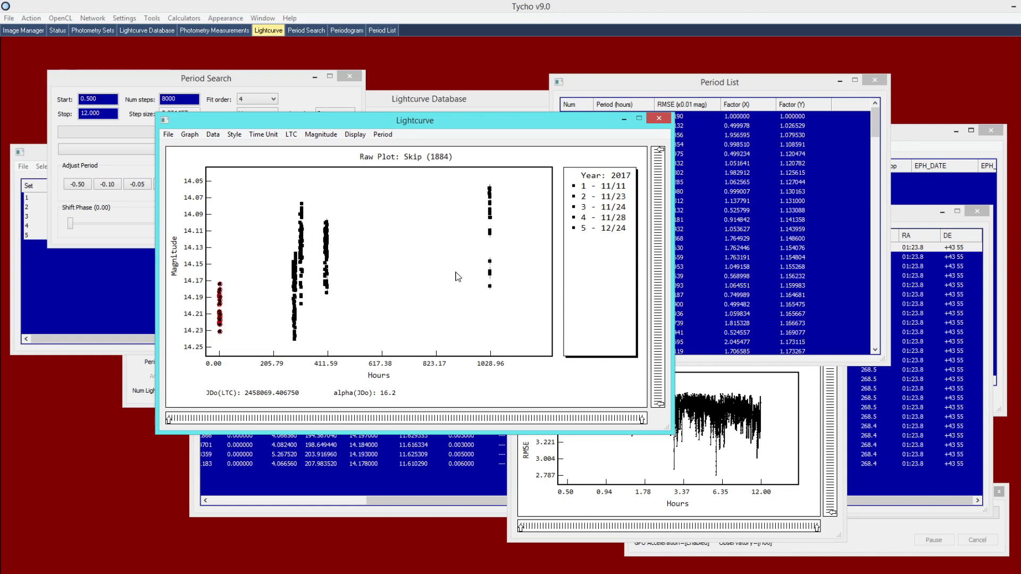
key("Down")
key("Up")
key("Up")
key("Up")
key("Up")
key("Up")
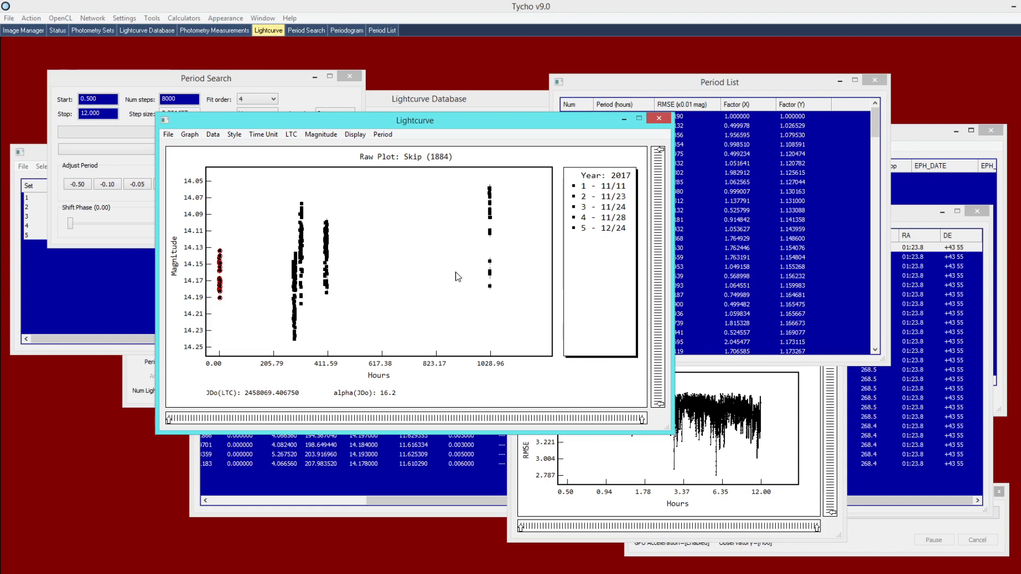
key("Up")
key("Up")
key("Up")
key("Up")
key("Down")
key("Down")
key("Down")
key("Up")
key("Down")
key("Down")
key("Down")
key("Down")
key("Down")
key("Down")
key("Down")
Nudge the 11/23 and 12/24 sessions' magnitudes so they line up with the others
left_click_drag(280, 237, 299, 359)
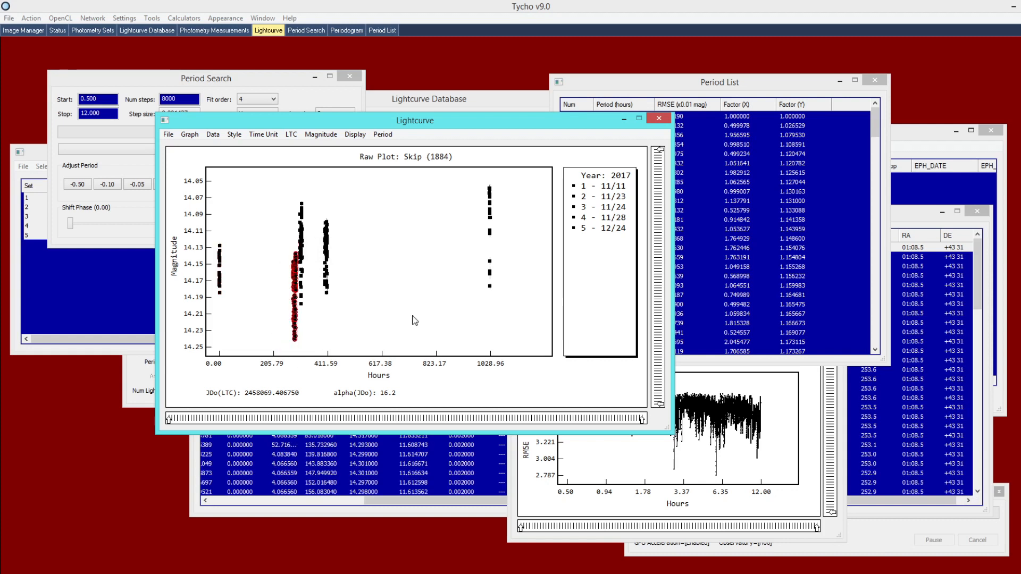
key("Down")
key("Up")
key("Up")
key("Up")
key("Up")
key("Up")
key("Up")
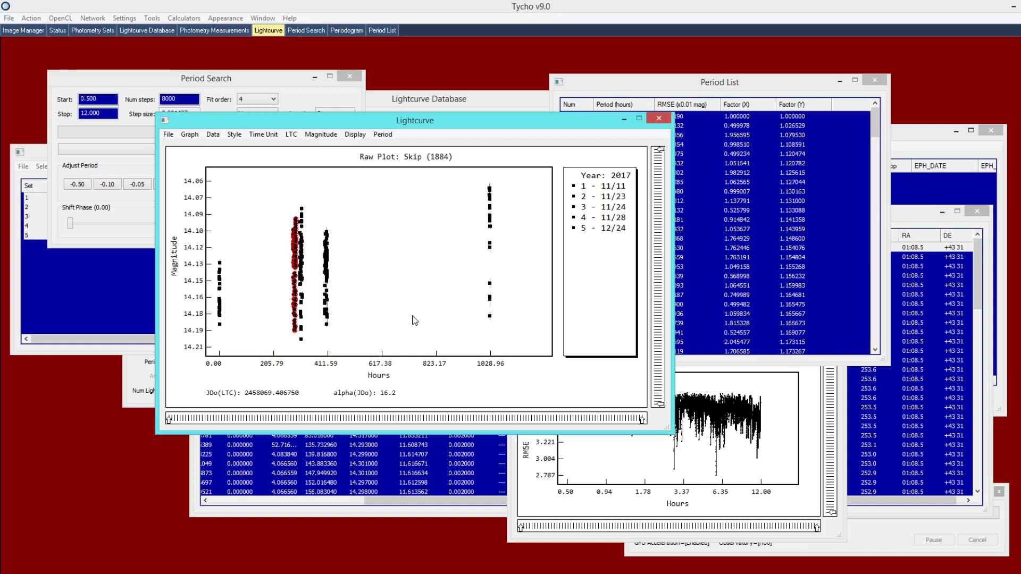
left_click_drag(467, 176, 515, 385)
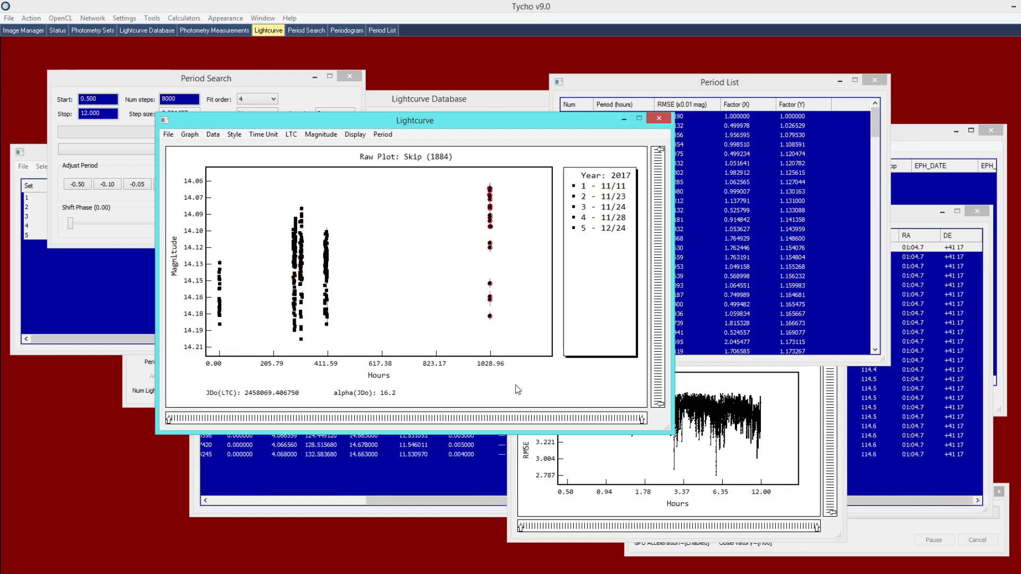
key("Down")
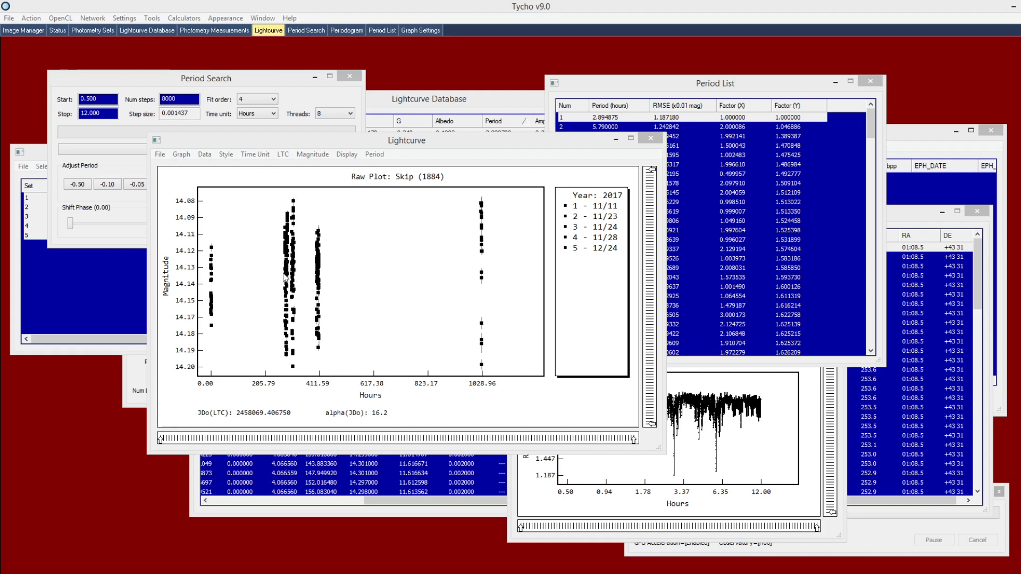
Zoom the lightcurve's time axis in to roughly 220–292 hours
left_click_drag(635, 441, 375, 432)
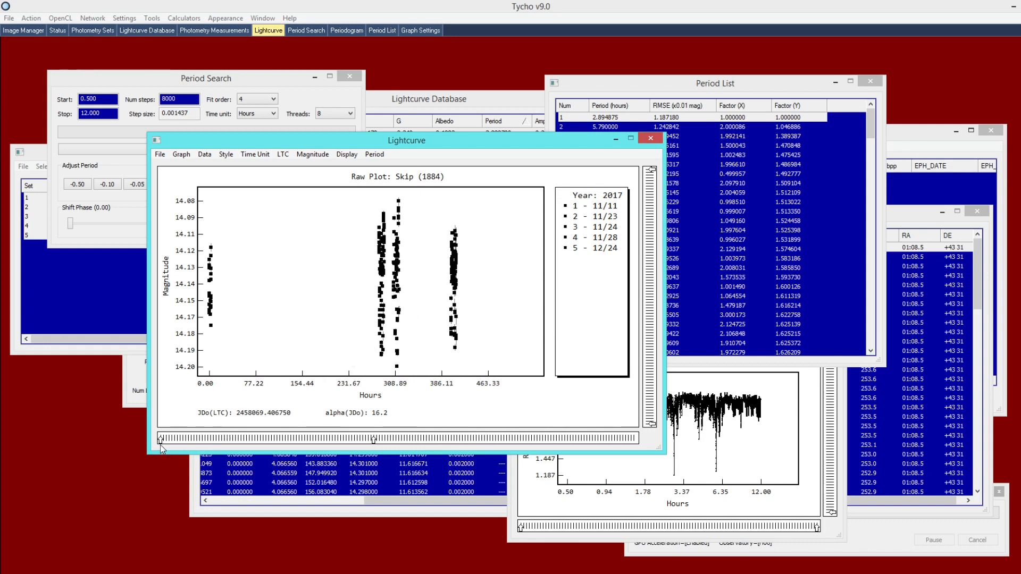
left_click_drag(159, 440, 280, 443)
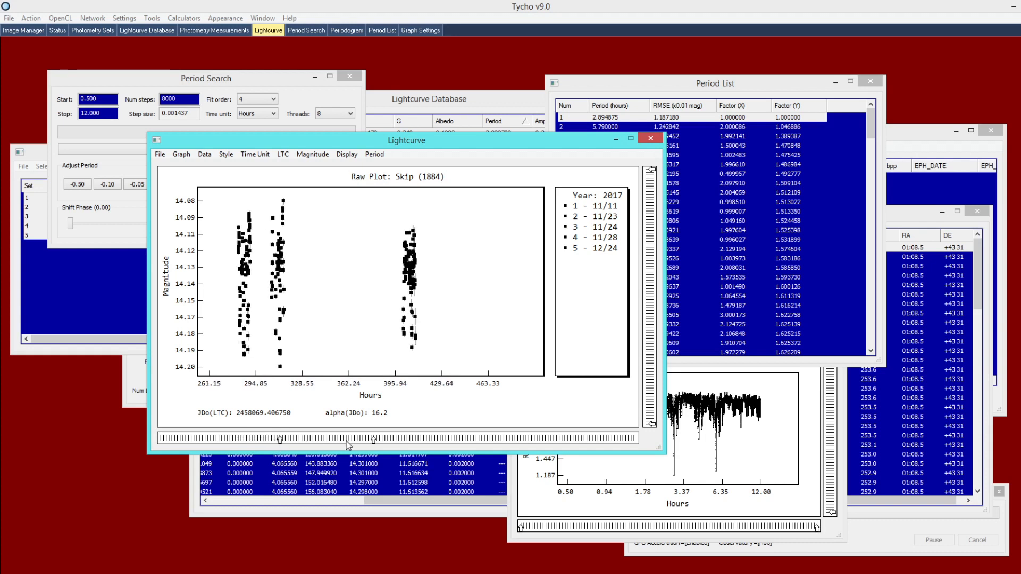
left_click_drag(373, 442, 307, 441)
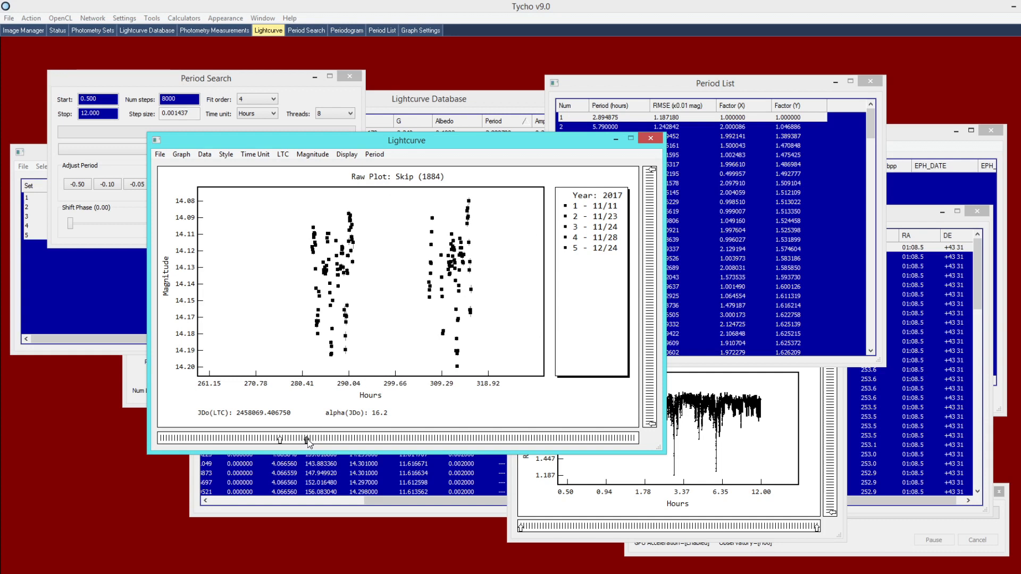
mouse_move(307, 439)
left_mouse_down()
mouse_move(281, 443)
mouse_move(291, 443)
left_mouse_up()
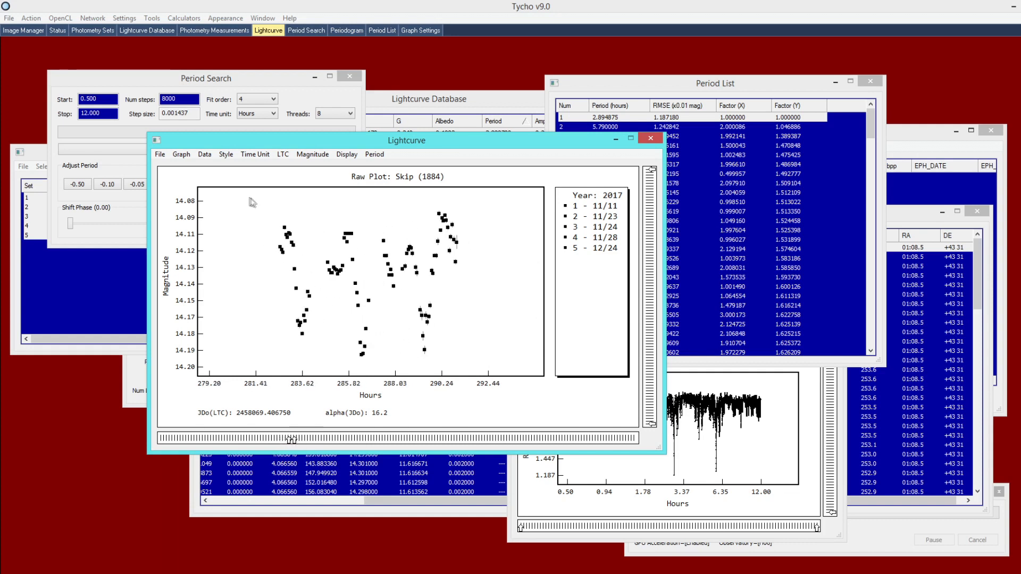
Check the 11/23 session's points, then widen the plot to the full 0–1028.96 hours
left_click_drag(239, 197, 490, 373)
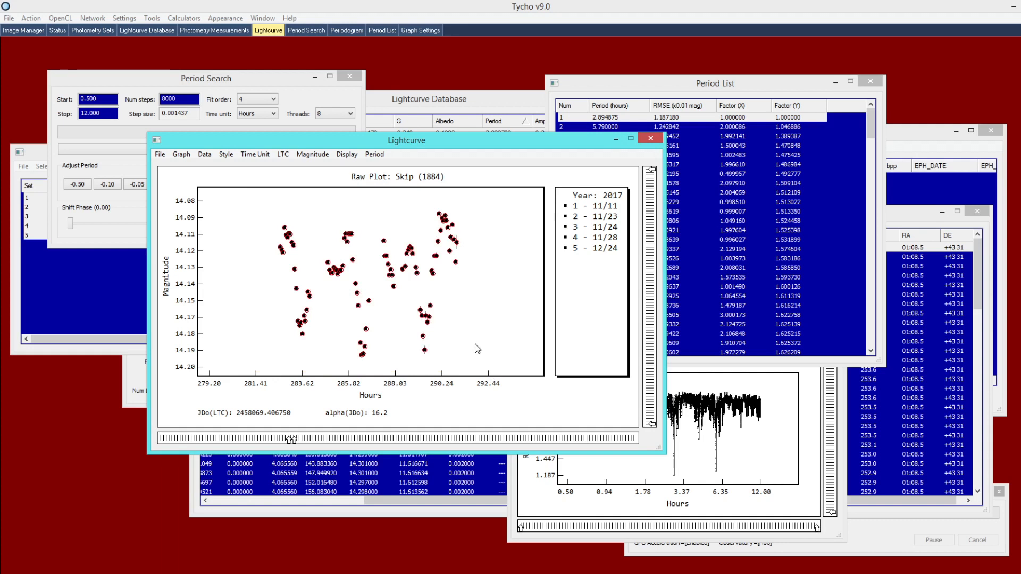
right_click(454, 305)
left_click(489, 273)
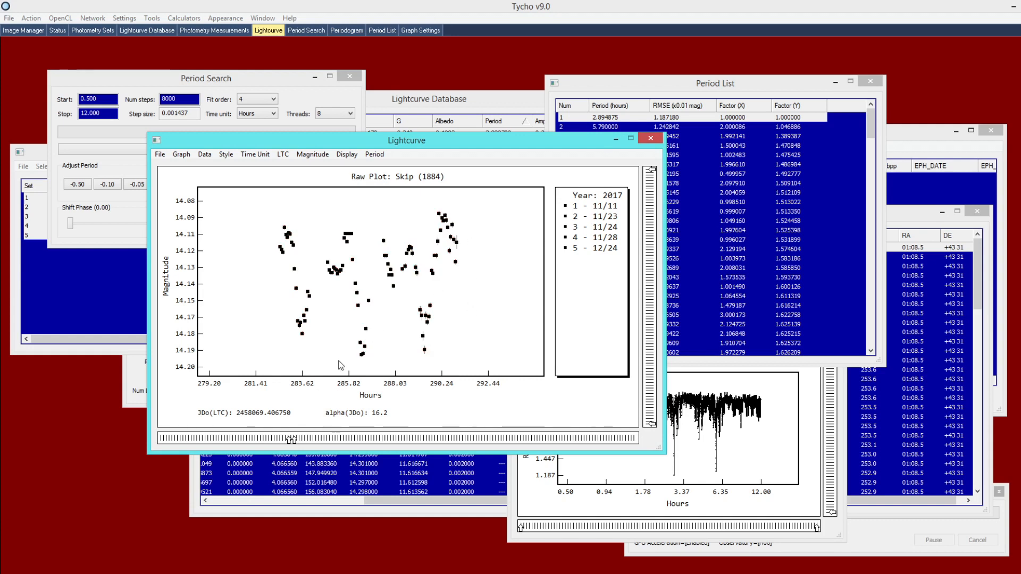
left_click_drag(292, 439, 143, 442)
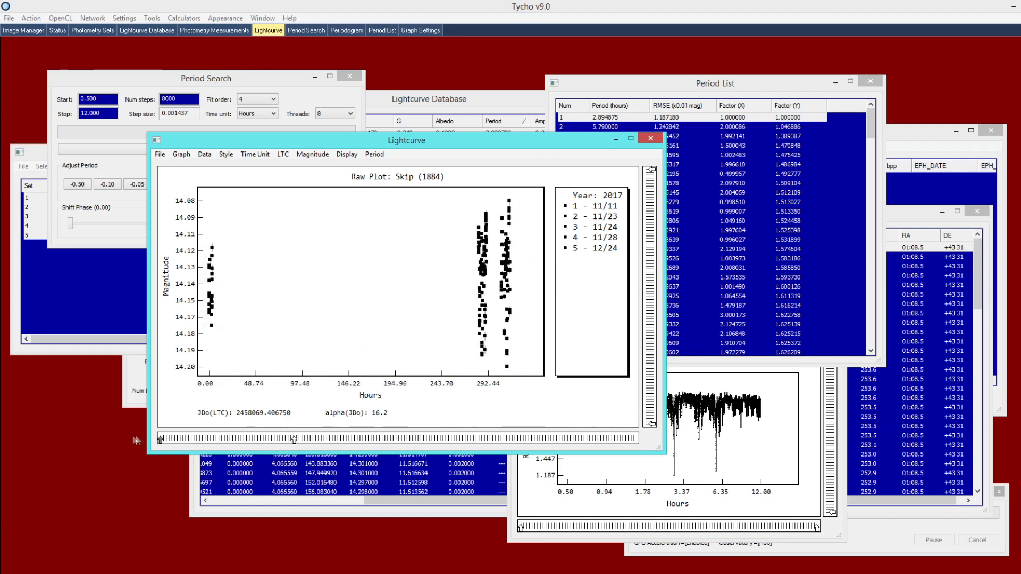
left_click_drag(294, 439, 633, 439)
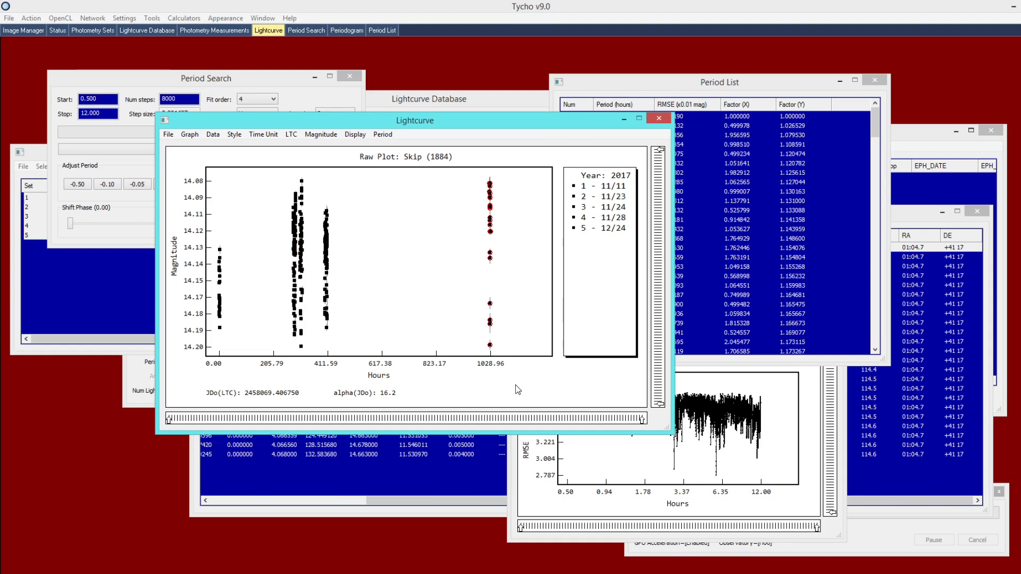
Nudge the 11/11 night's points with the arrow keys to align with other sessions
left_click(234, 230)
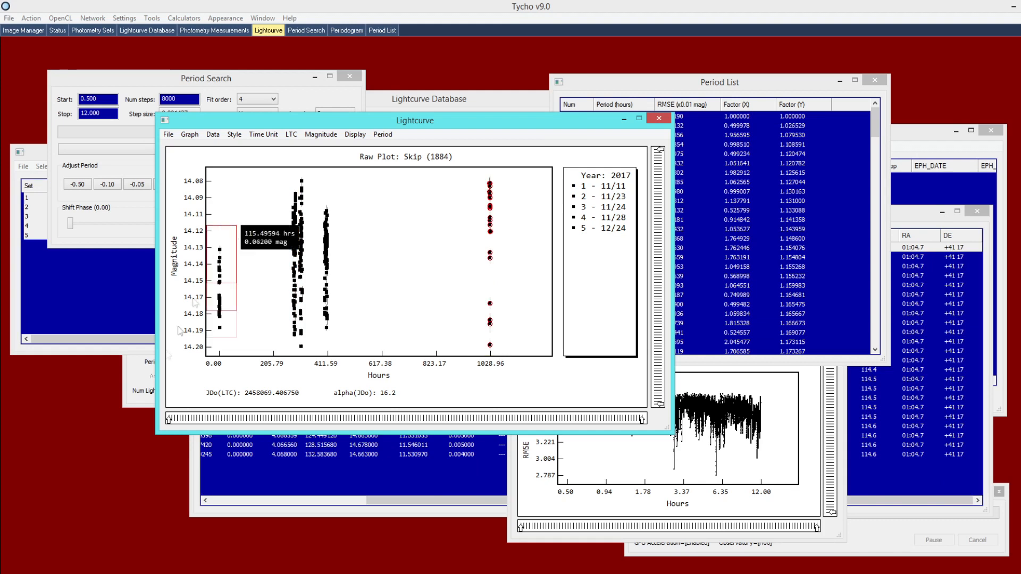
key("Up")
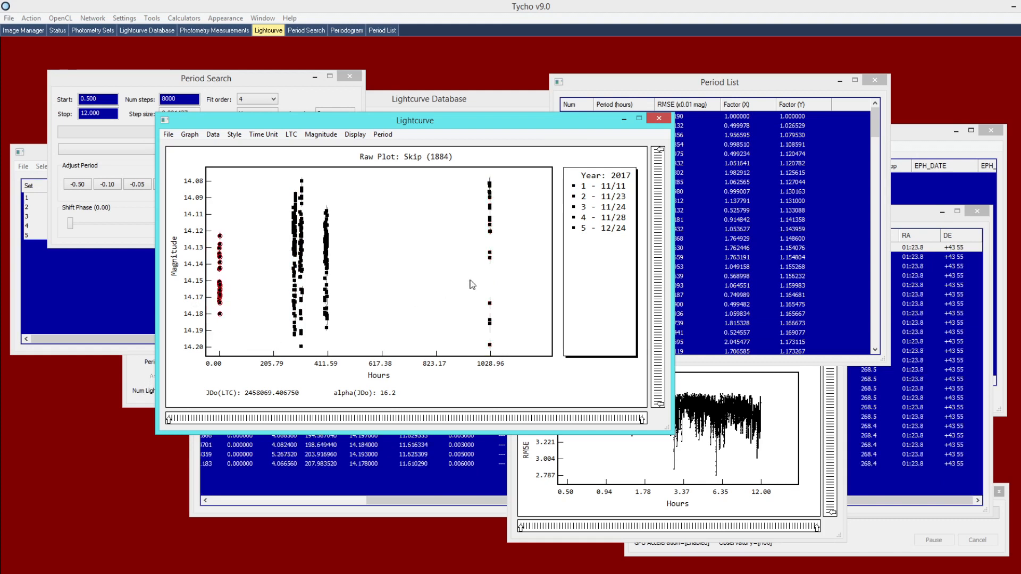
key("Up")
key("Up")
key("Up")
key("Down")
key("Down")
key("Down")
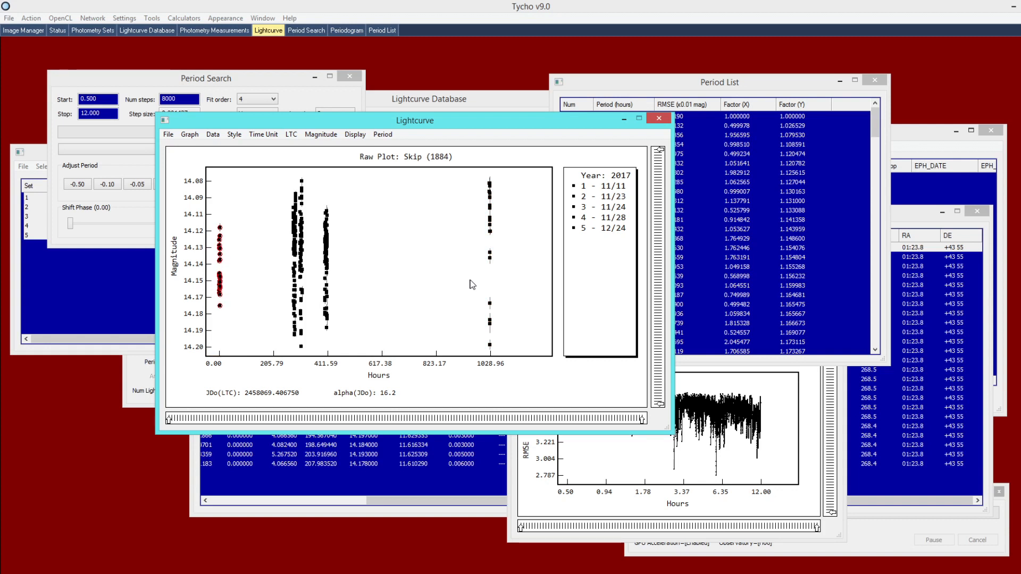
Bring the Period Search window, set to 0.500–12.000 hours, back to the front
left_click(185, 83)
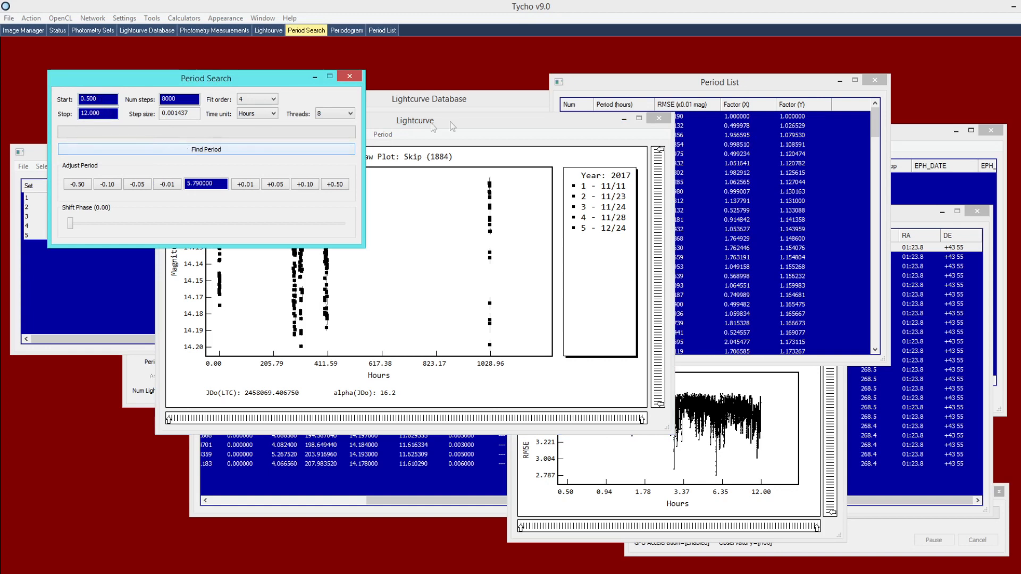
left_click_drag(463, 117, 485, 121)
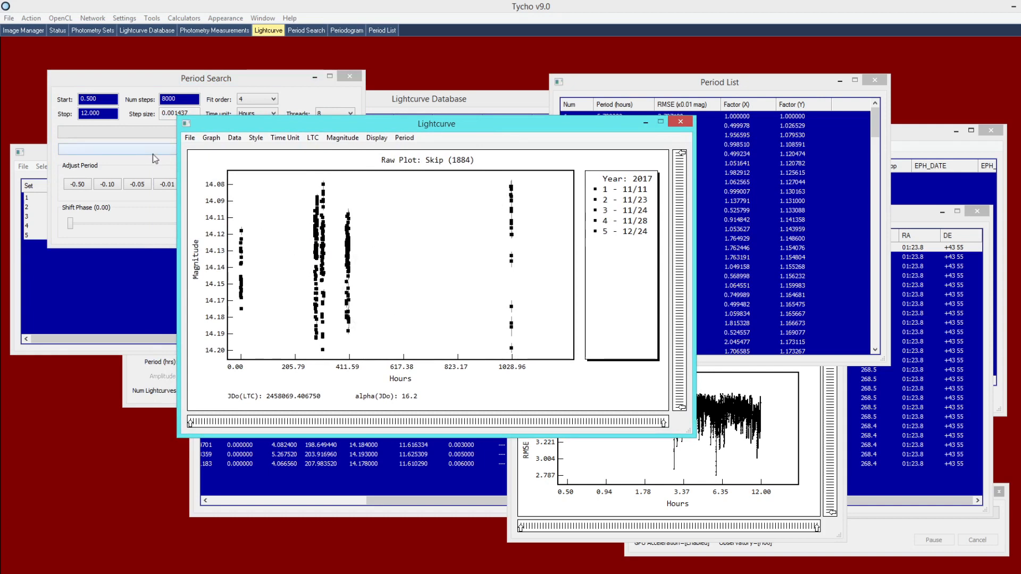
left_click(133, 148)
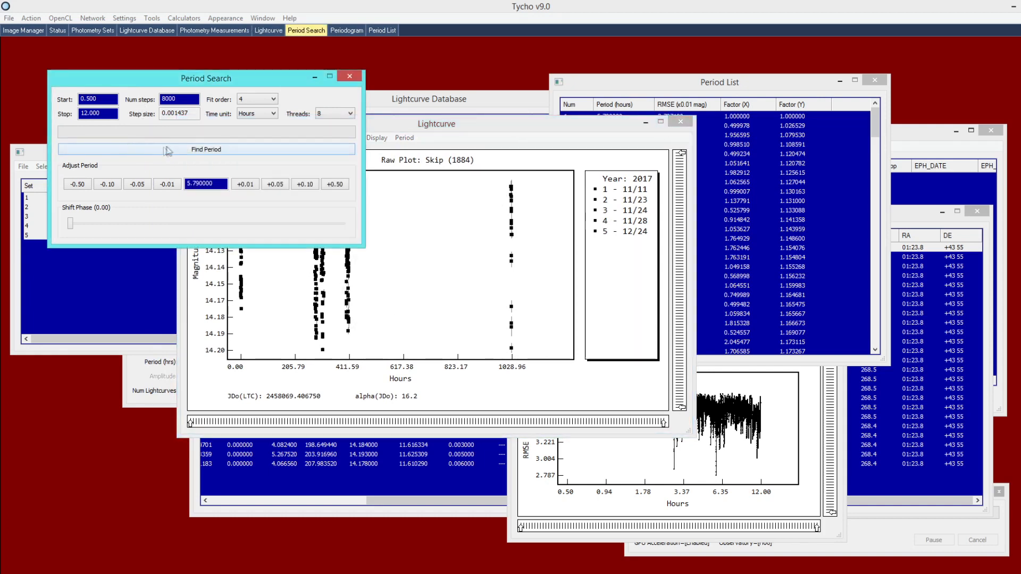
Rerun Find Period, phasing Skip (1884) at 2.8949 h with 0.070 amplitude and 4th-order fit
left_click(222, 153)
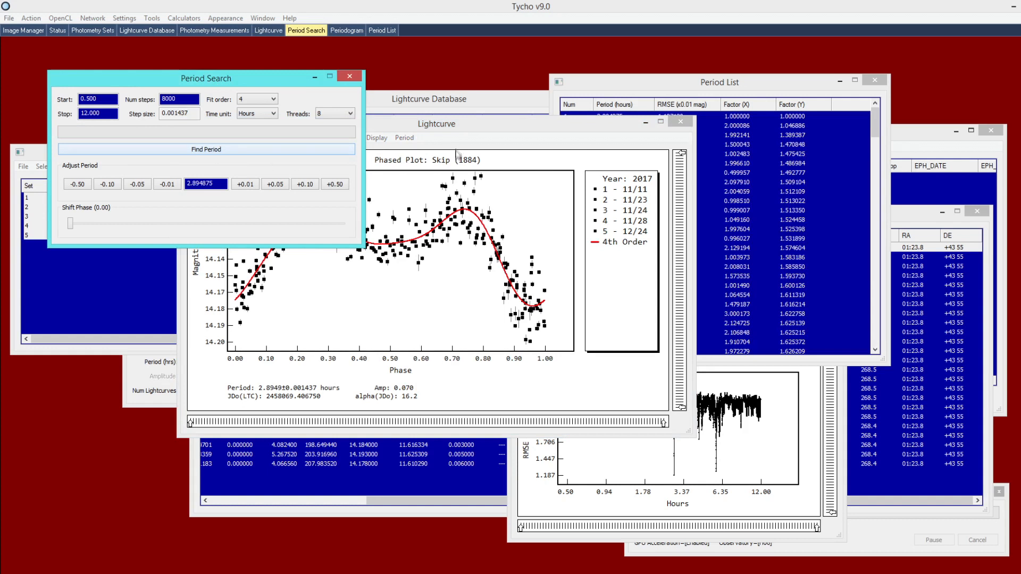
left_click(398, 176)
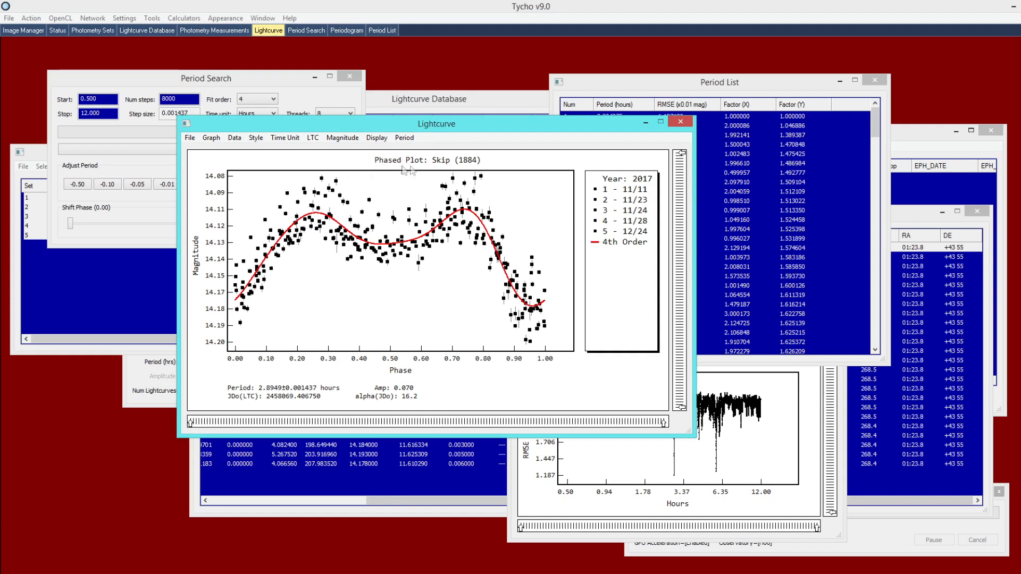
left_click_drag(435, 127, 426, 136)
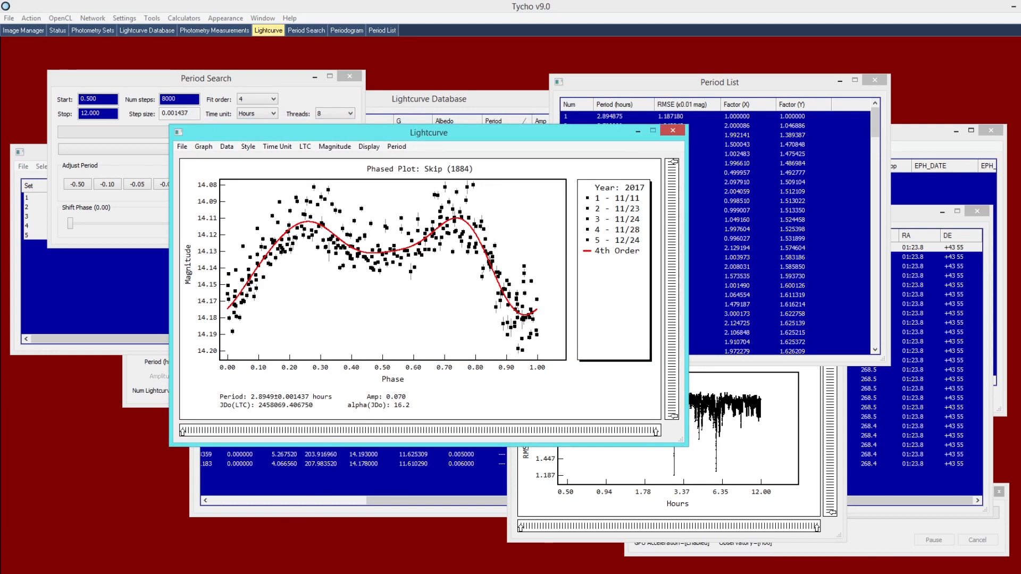
key("alt+Tab")
scroll(506, 442, "up", 1)
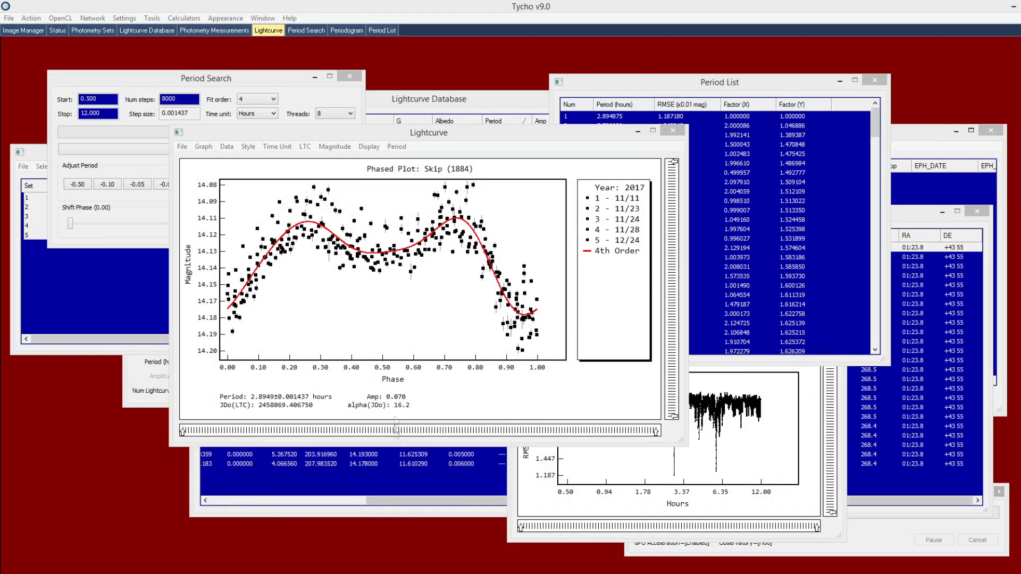
Preview the phased plot with the Classic style's colour-coded markers per night
left_click(229, 147)
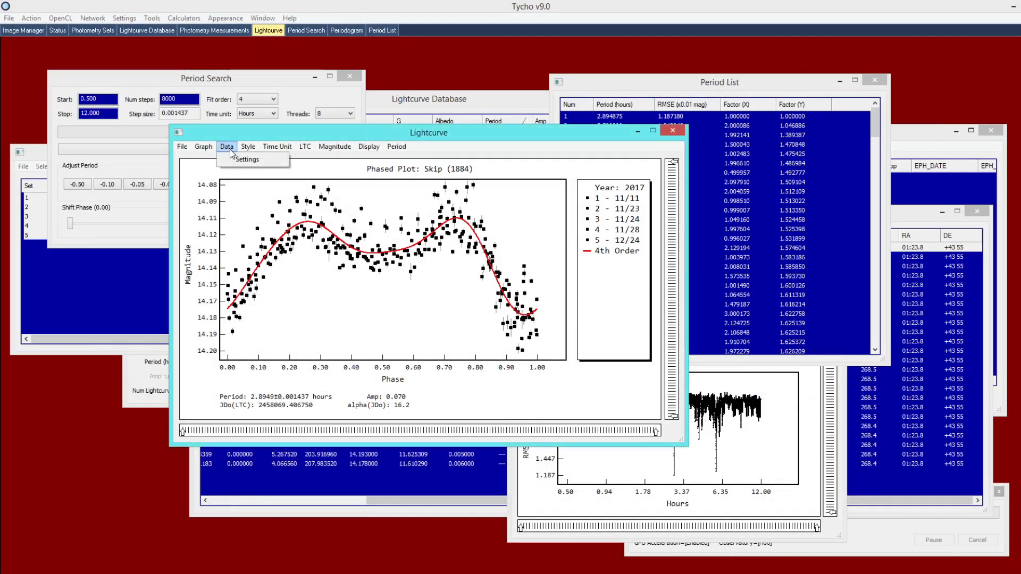
mouse_move(248, 147)
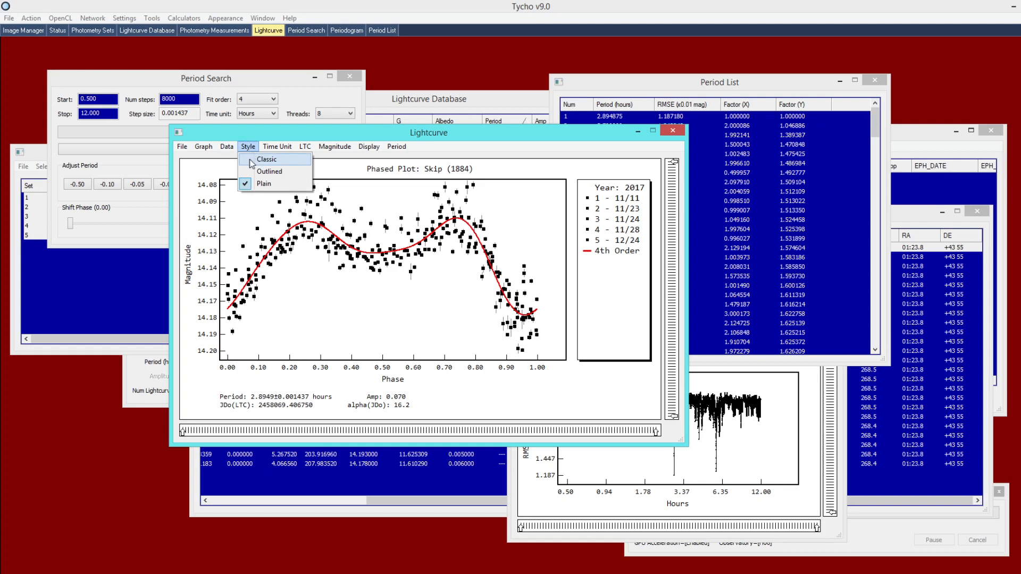
left_click(258, 159)
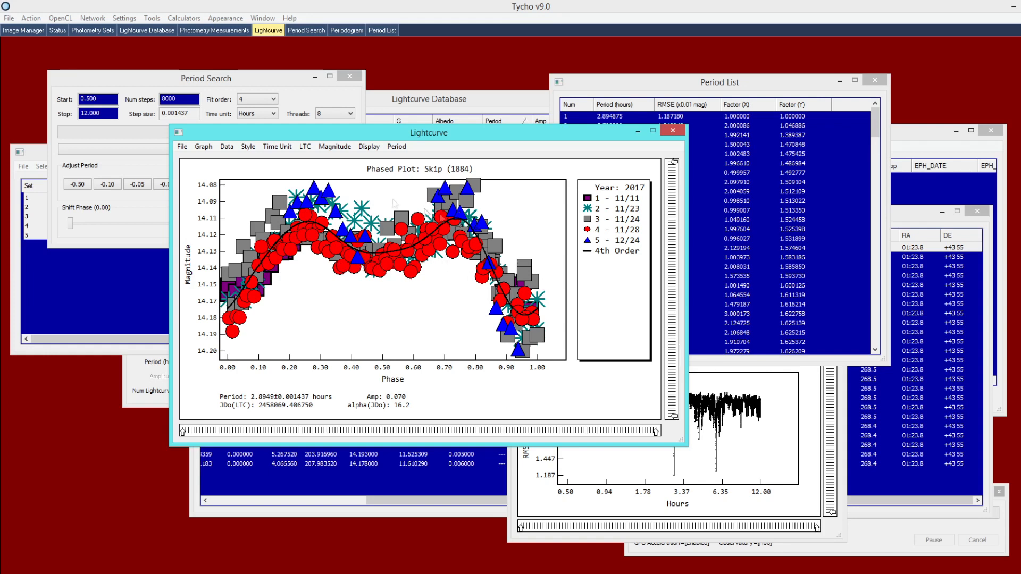
Try enlarging the plot markers to size 13 in Graph Settings, then cancel the change
left_click(204, 146)
left_click(221, 159)
left_click(232, 235)
left_click(229, 260)
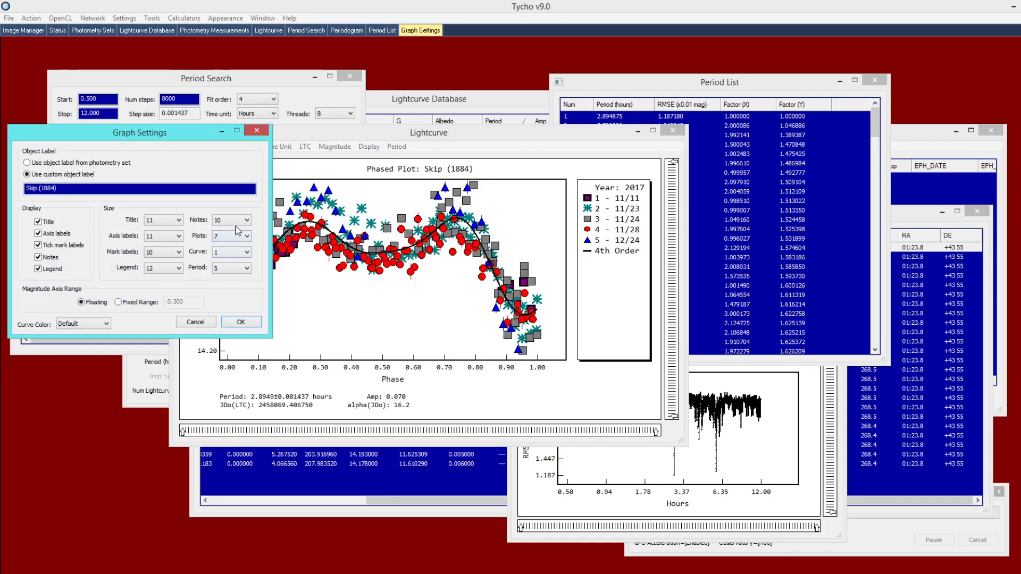
left_click(227, 236)
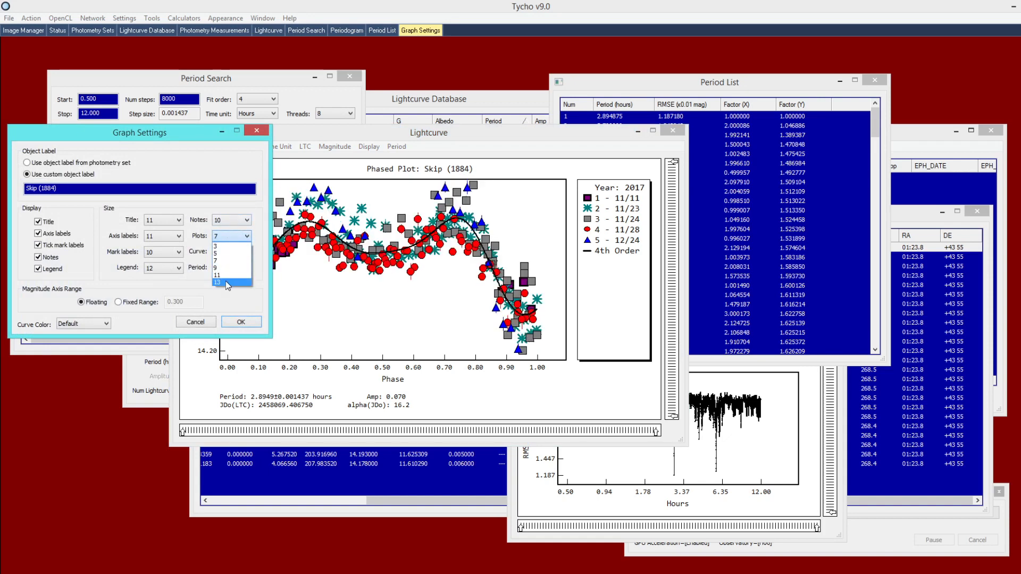
left_click(225, 281)
left_click(229, 237)
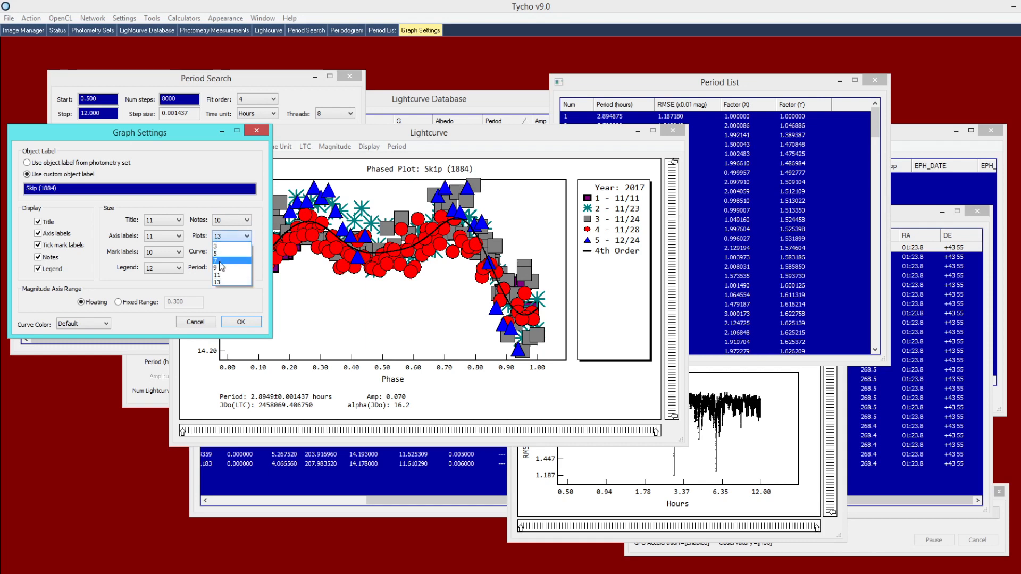
left_click(199, 321)
left_click(202, 322)
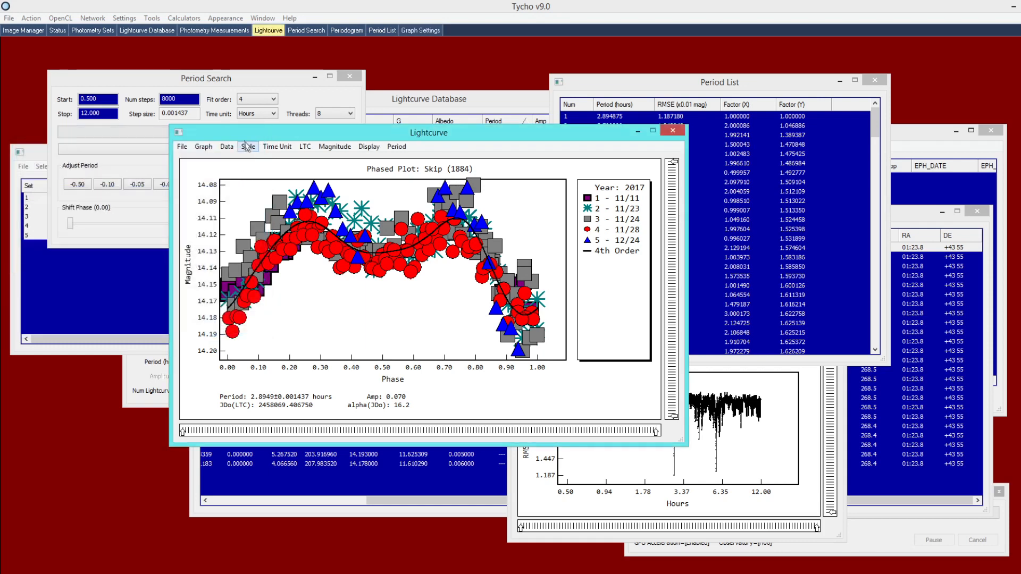
Return the plot to the Plain style's black points and bring the Period List forward
left_click(248, 147)
left_click(259, 184)
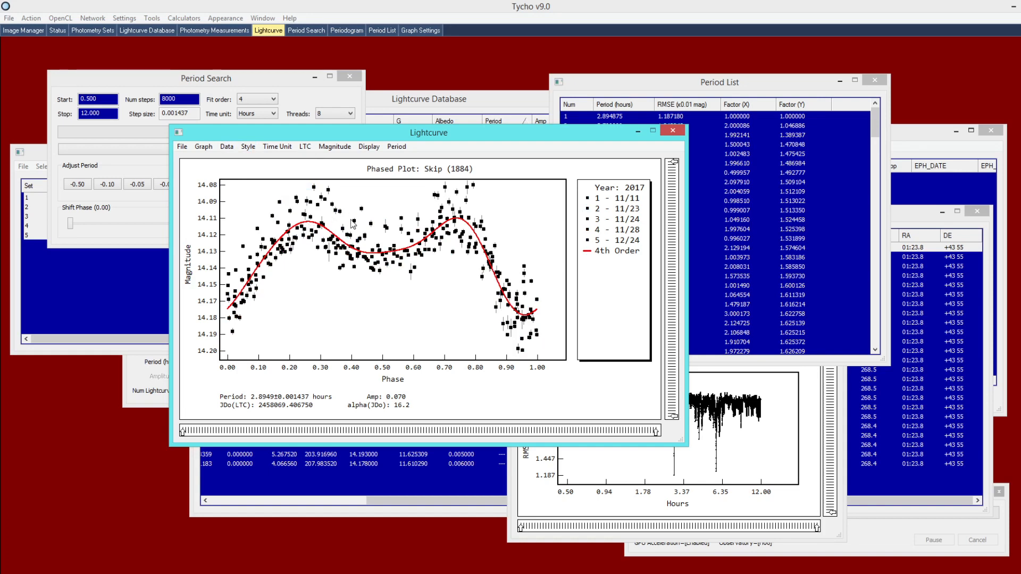
left_click_drag(620, 86, 615, 84)
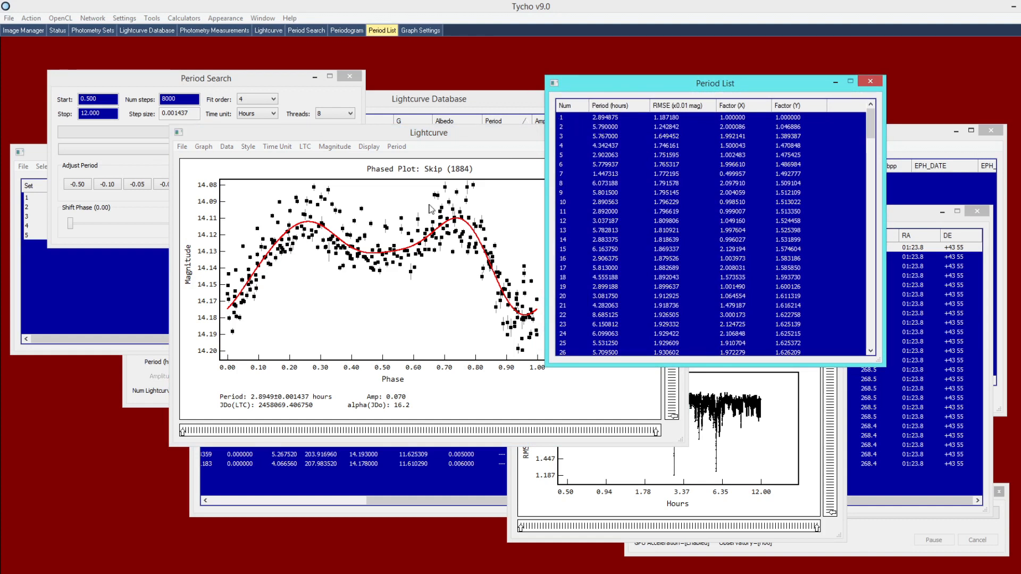
Select the best 2.894875-hour period in the Period List and check the Skip PDF
left_click(607, 120)
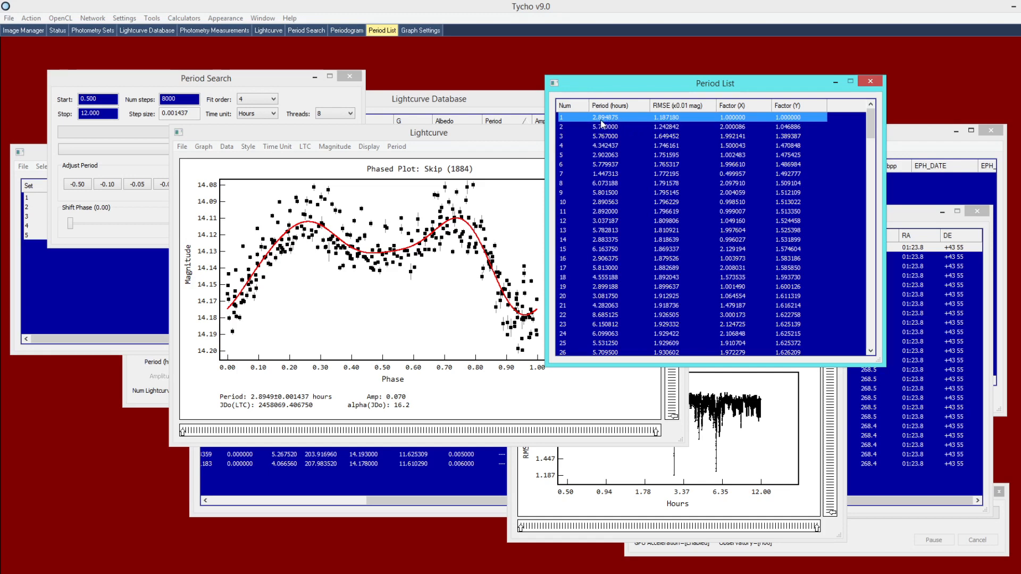
left_click(379, 573)
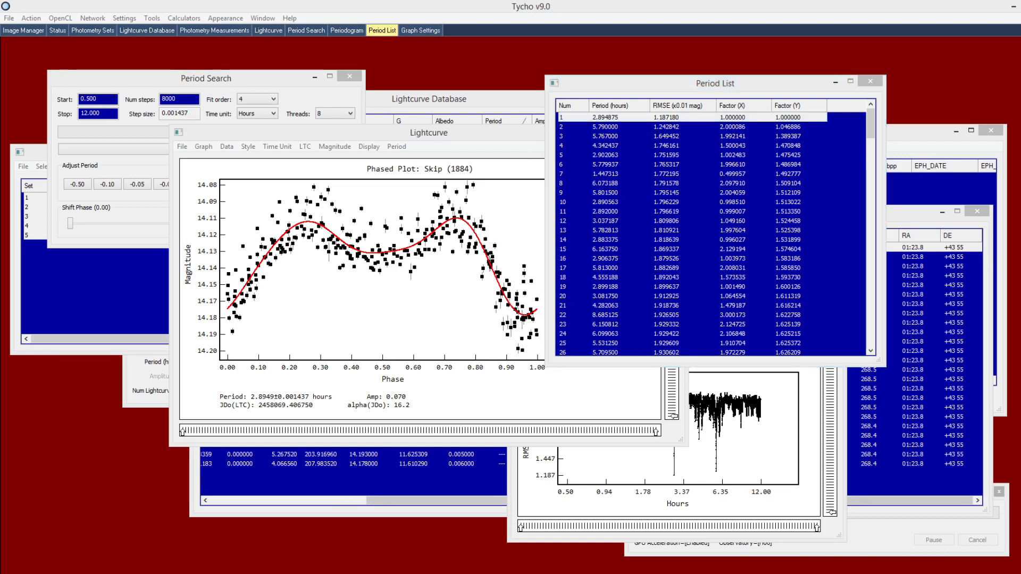
left_click(451, 430)
scroll(498, 441, "up", 1)
Bring the lightcurve forward, select the 11/28 night's points on the raw plot, and return to the phased plot
left_click_drag(459, 143, 437, 151)
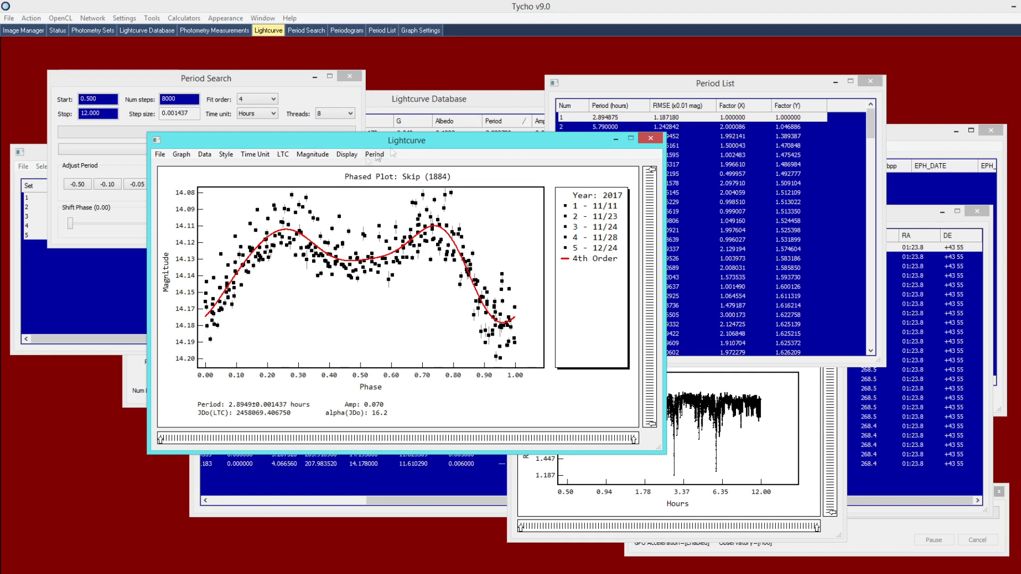
left_click(313, 154)
left_click(365, 167)
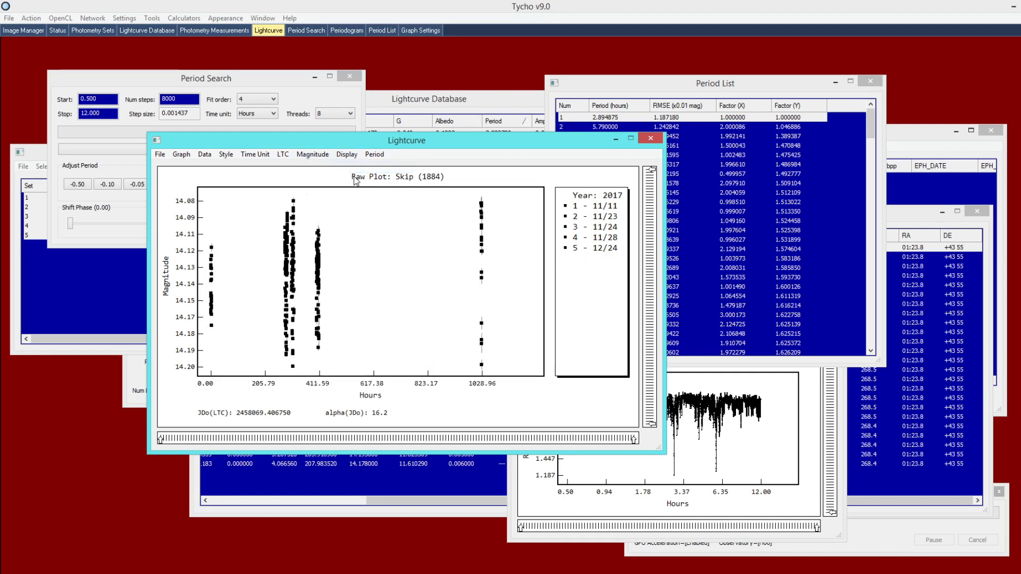
left_click_drag(311, 217, 339, 362)
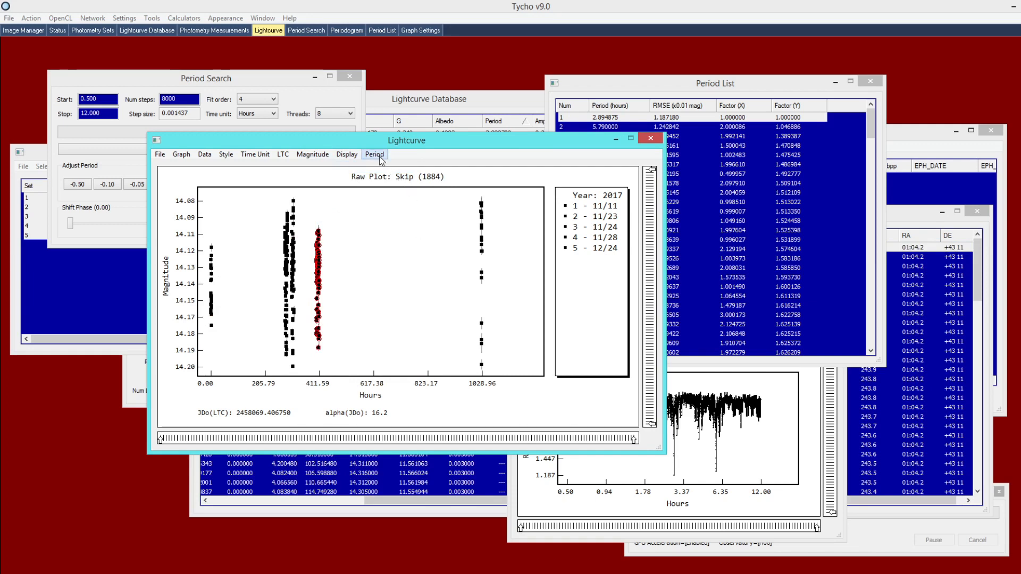
left_click(346, 154)
left_click(367, 179)
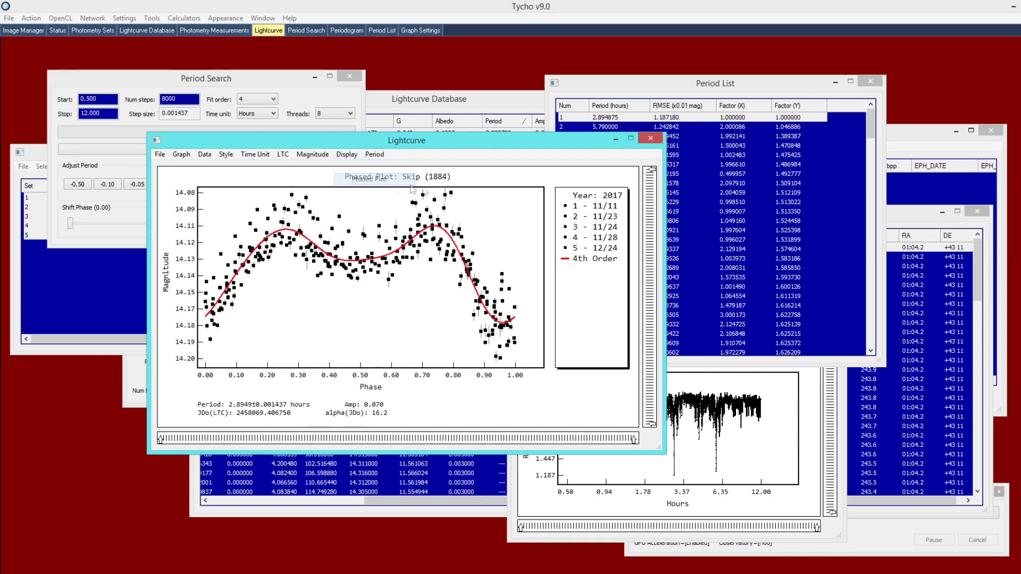